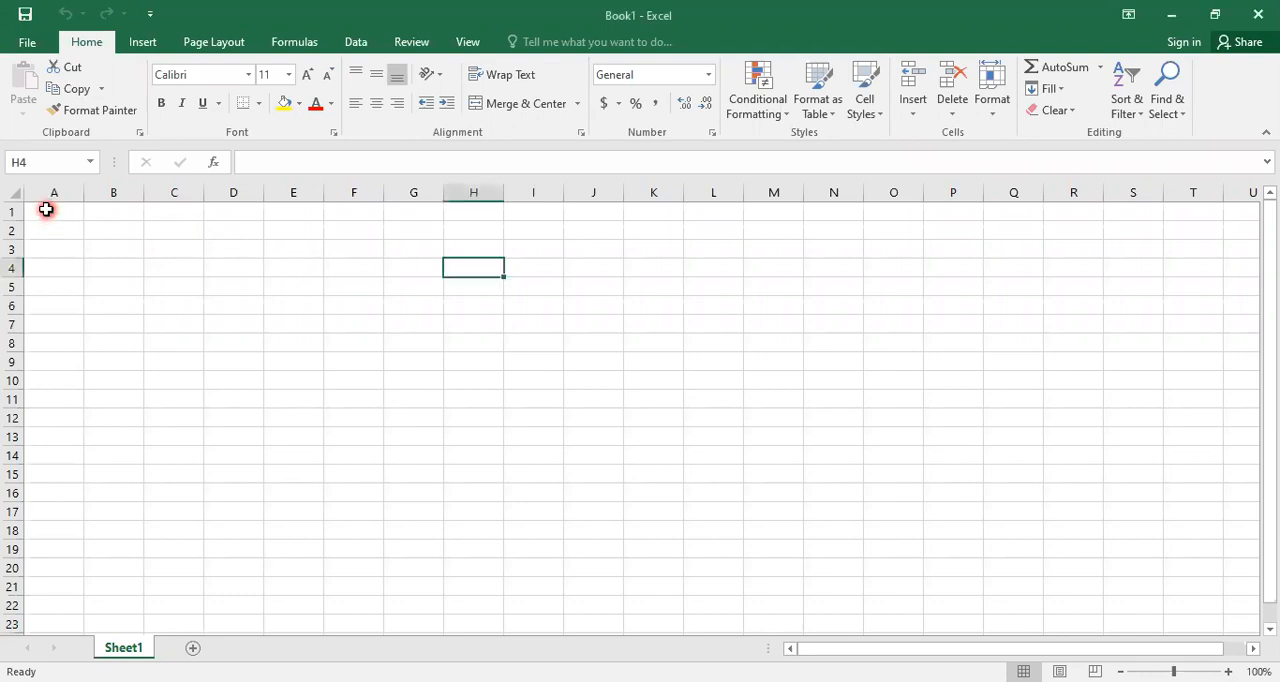
- Enter the title MONTHLY INCOME in cell A1
left_click(52, 214)
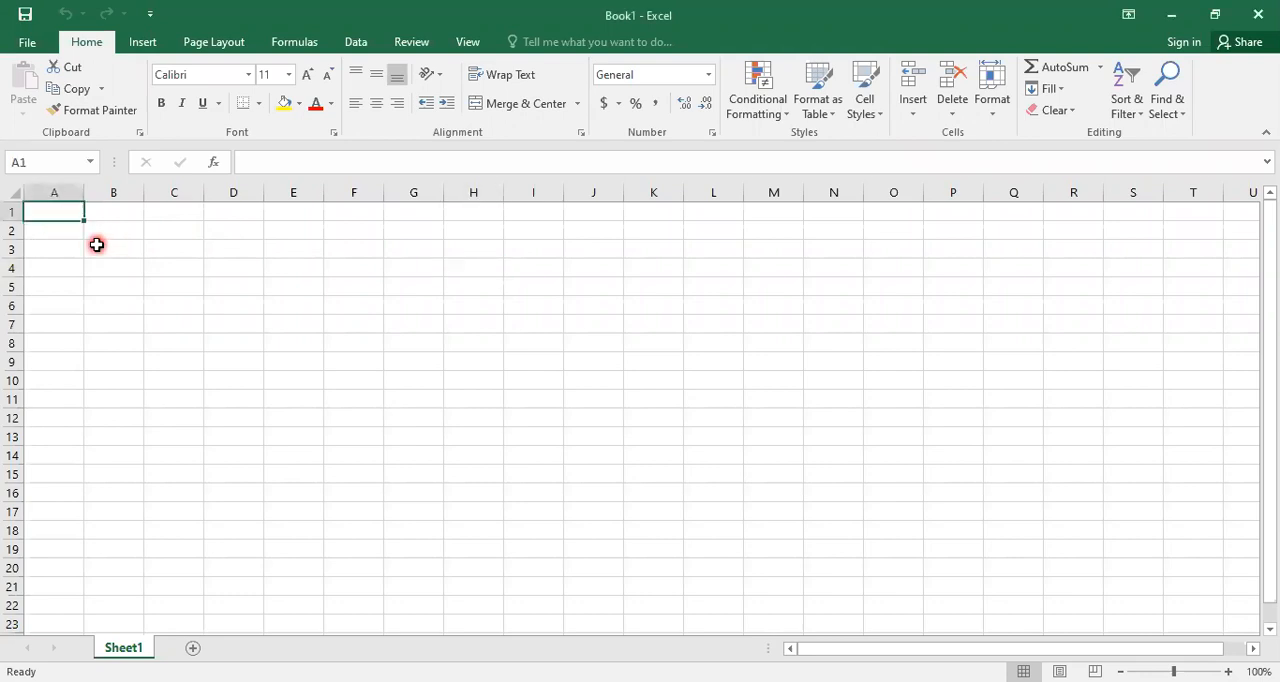
type("MONTHLY")
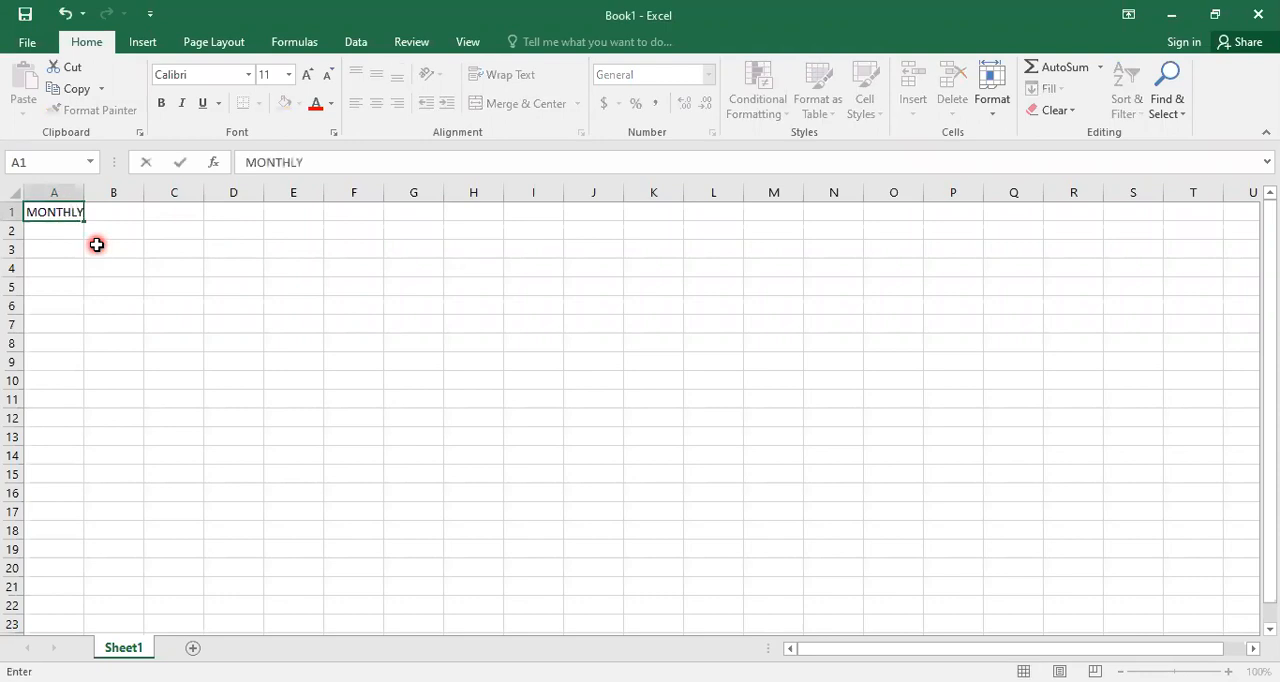
type(" INCOME")
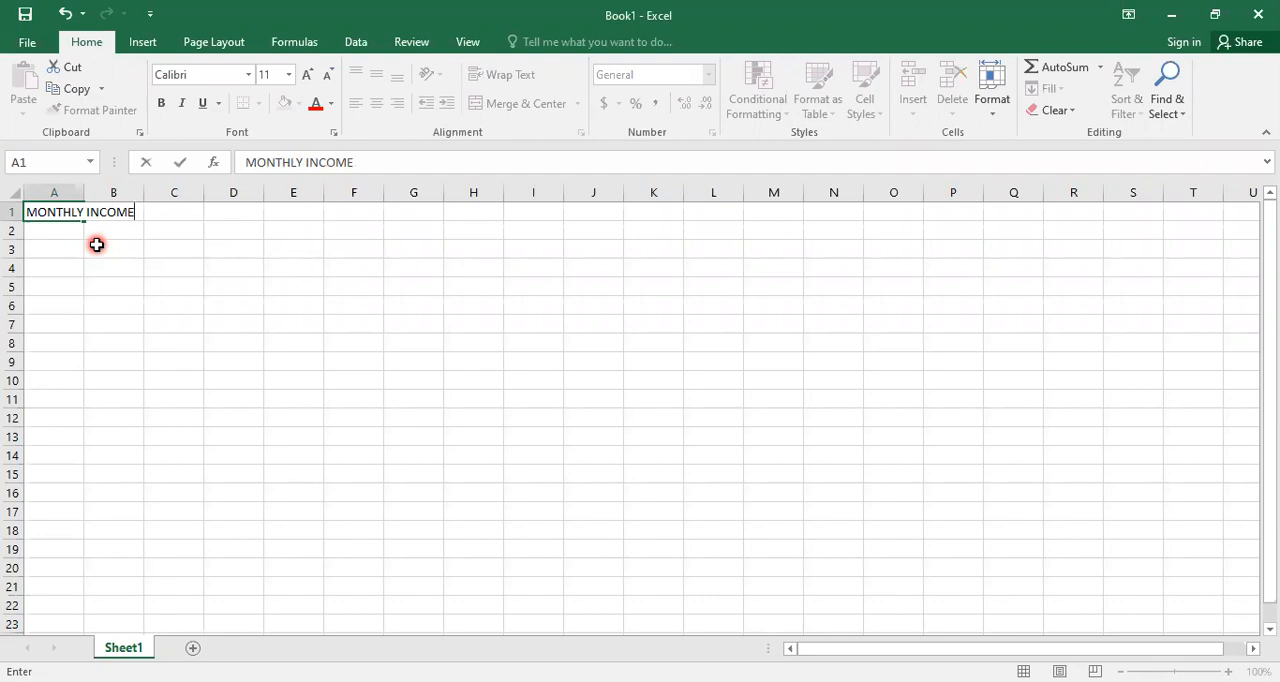
key("Return")
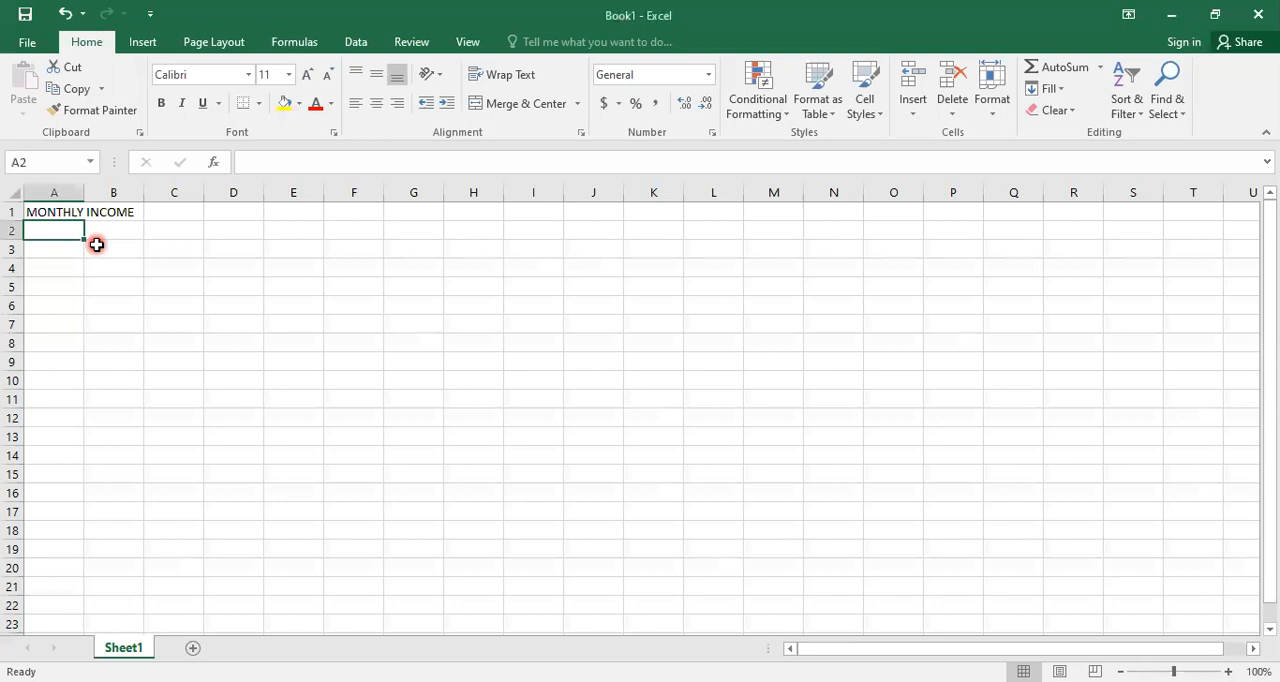
- Add the column headings Item in A2 and Amount in B2
type("Item")
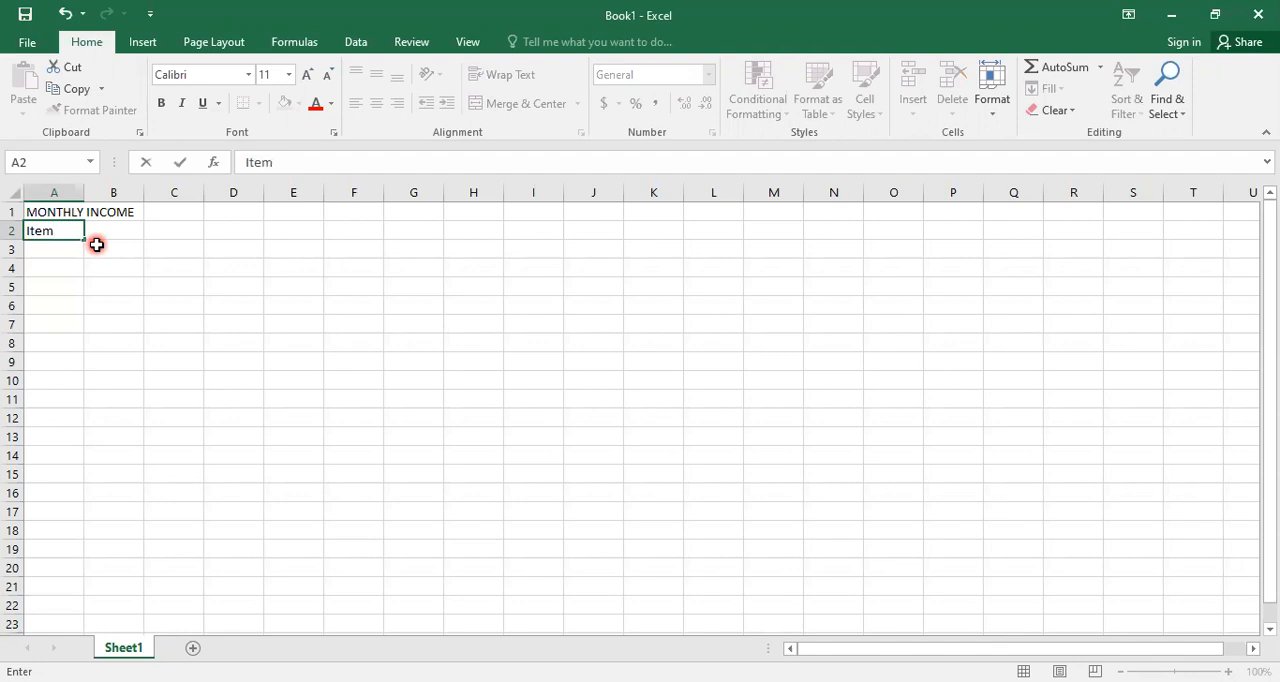
key("Tab")
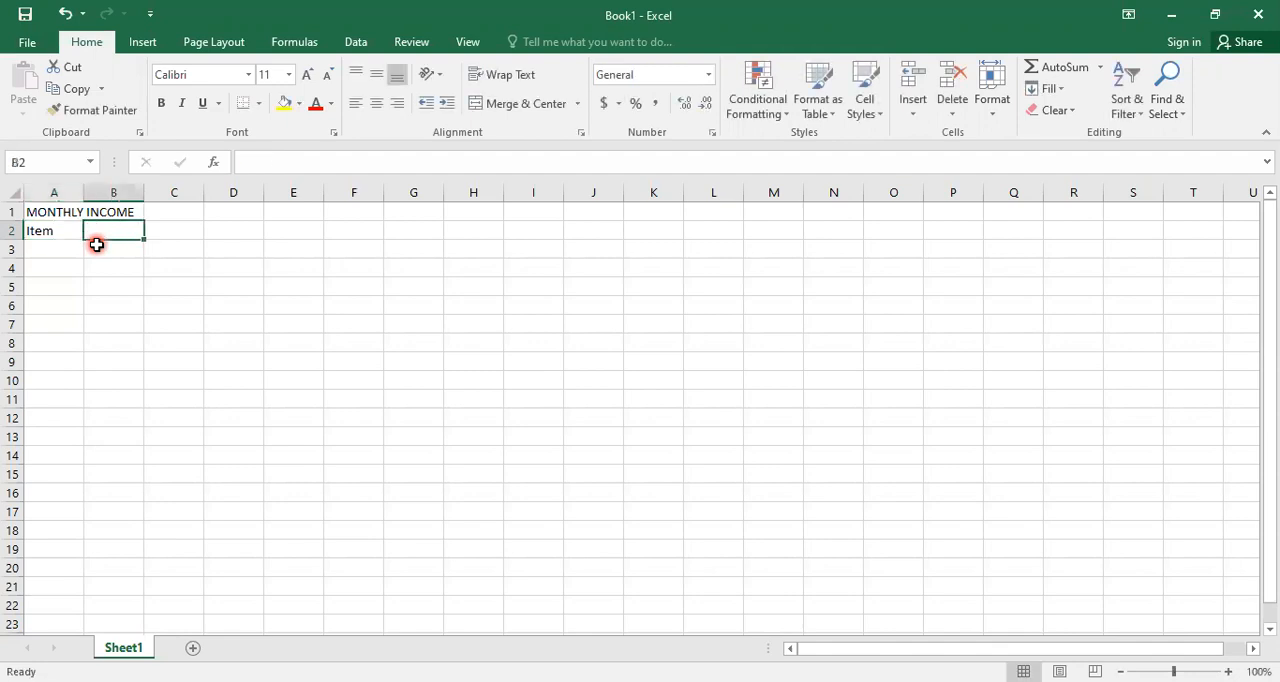
type("Amount")
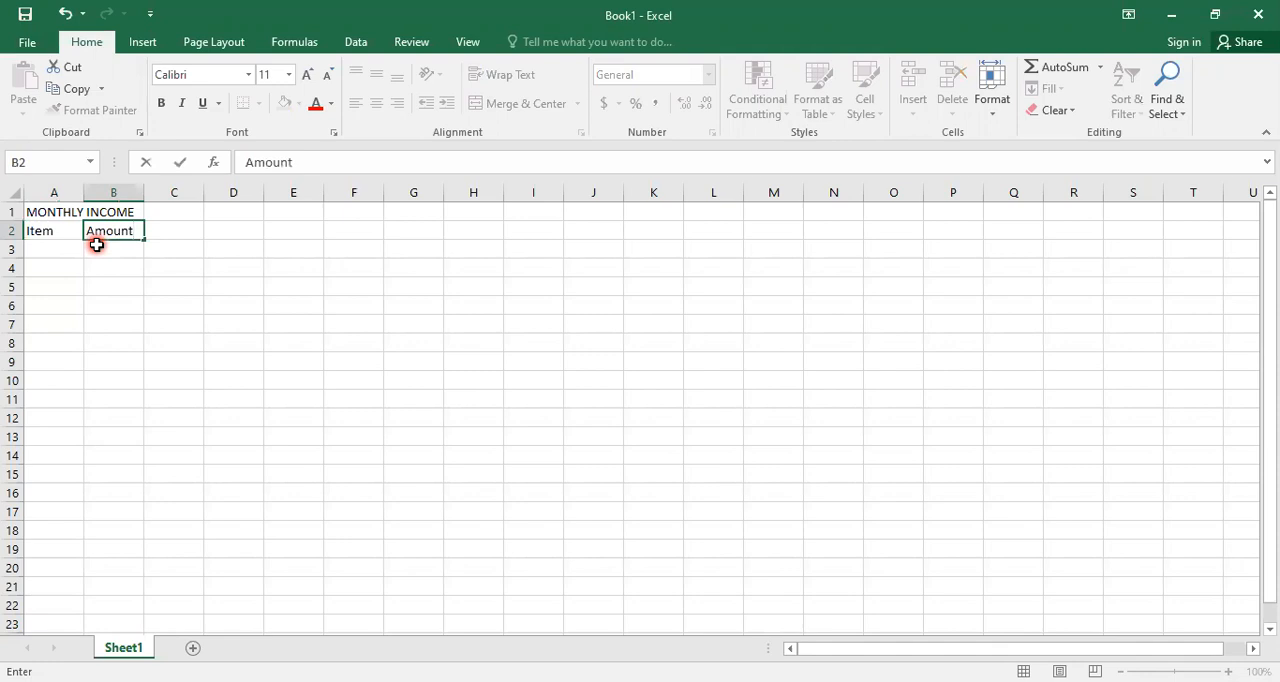
key("Return")
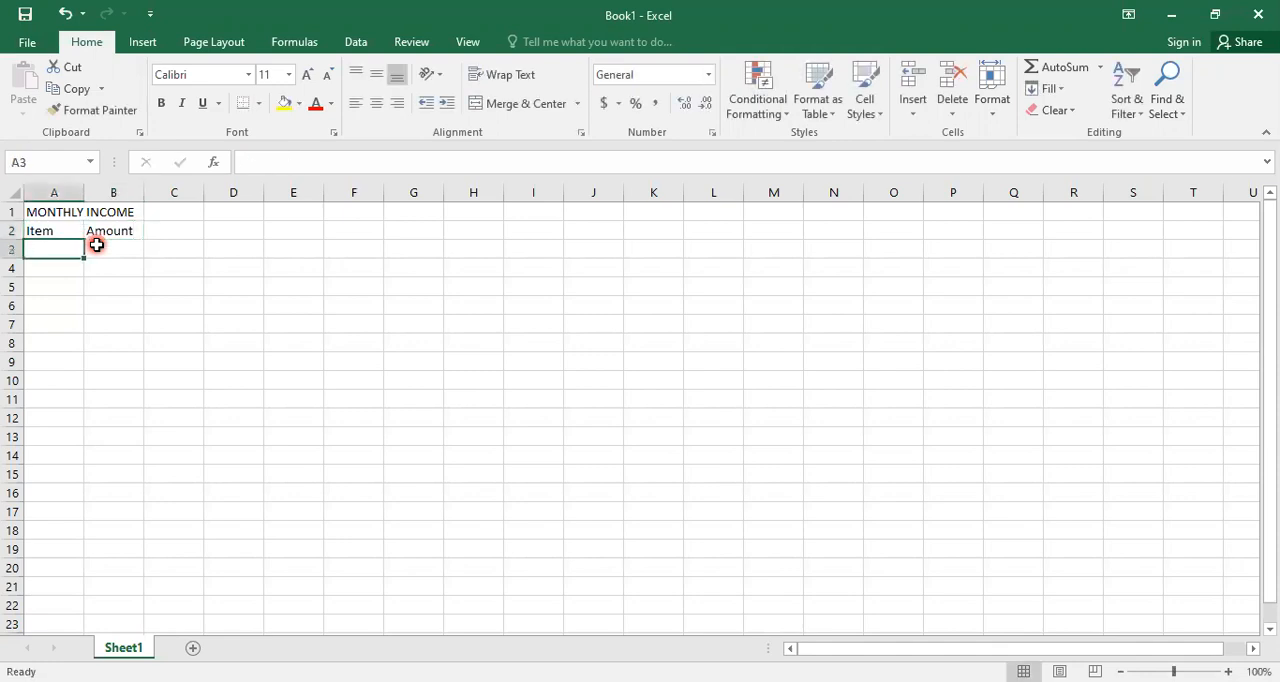
- Fill rows 3 and 4 with Income 1 at 2500 and Income 2 at 1000
type("Income 1")
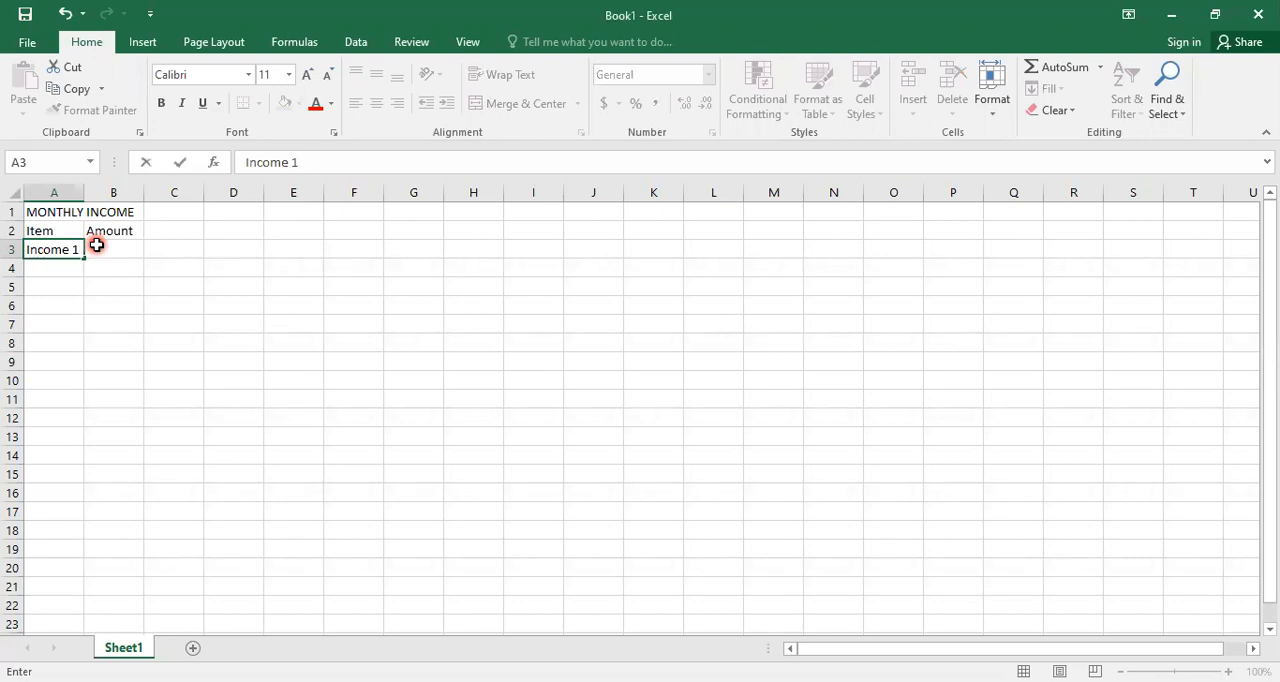
left_click(96, 245)
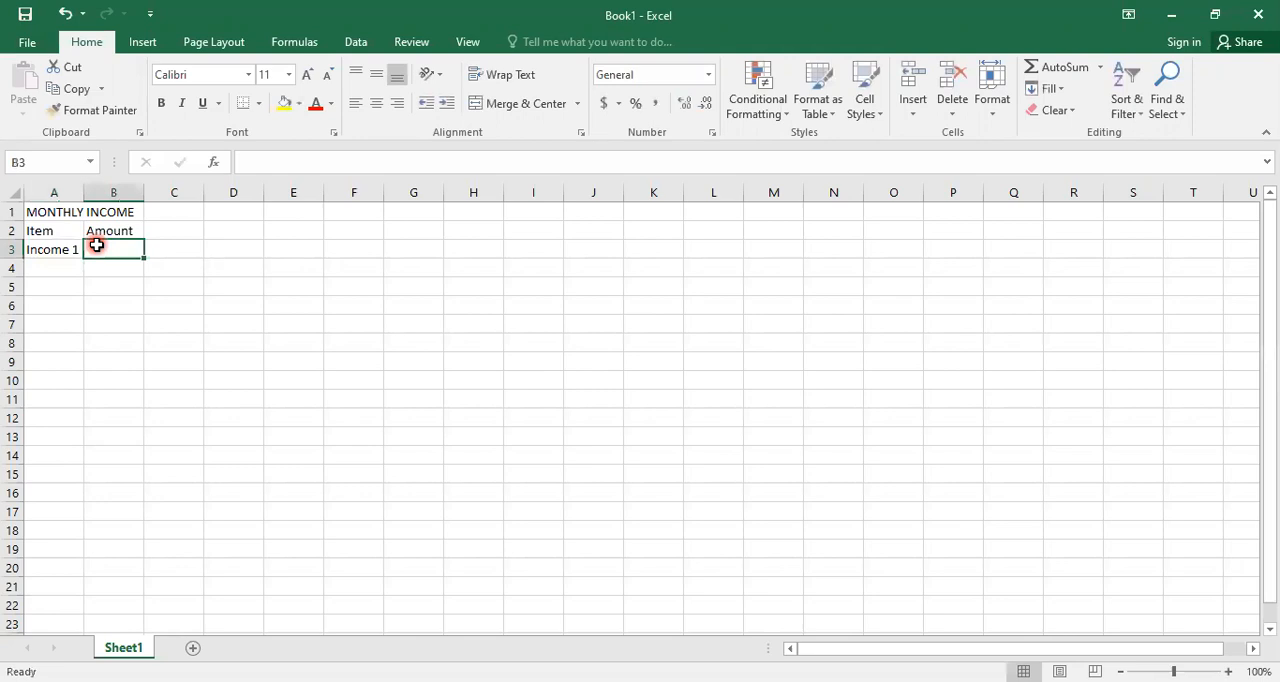
type("2500")
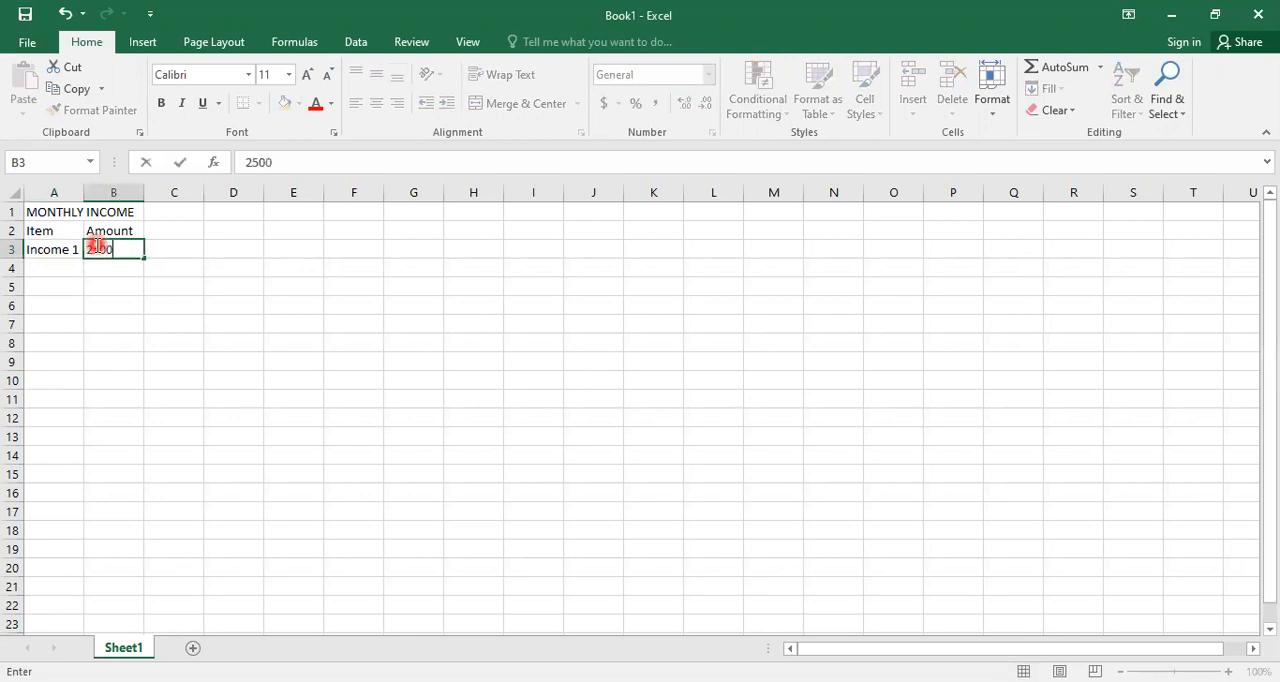
key("Return")
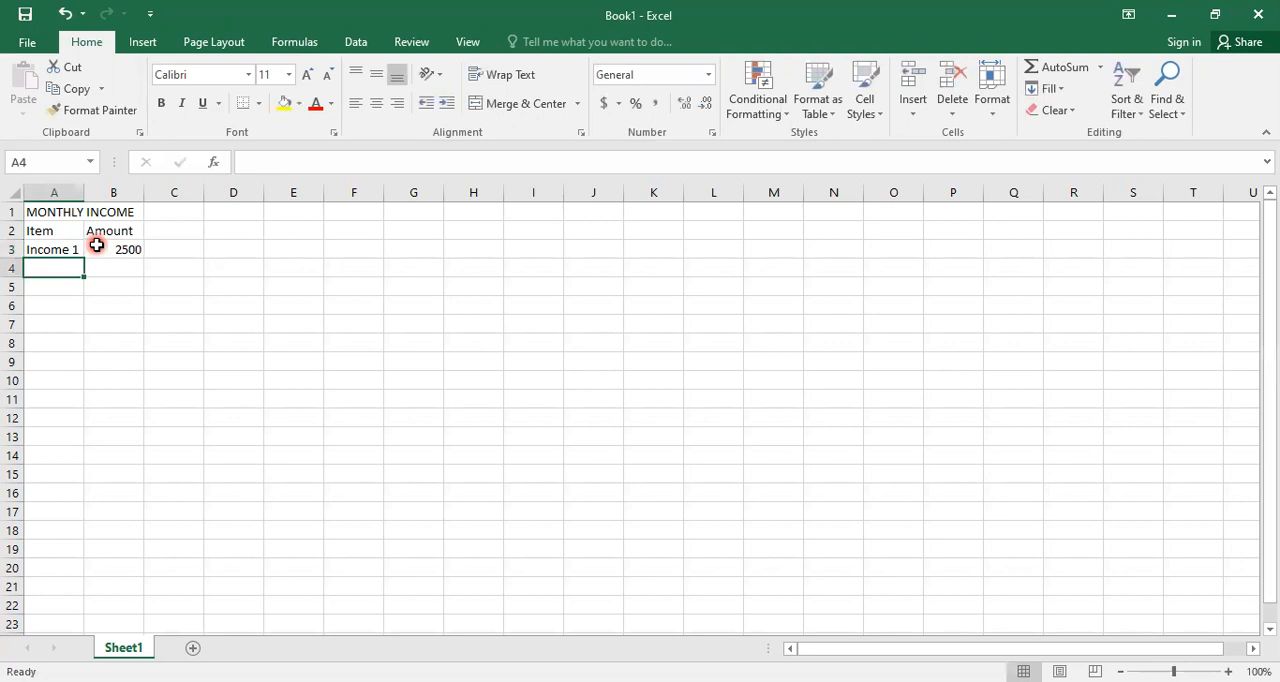
type("Income 2")
key("Tab")
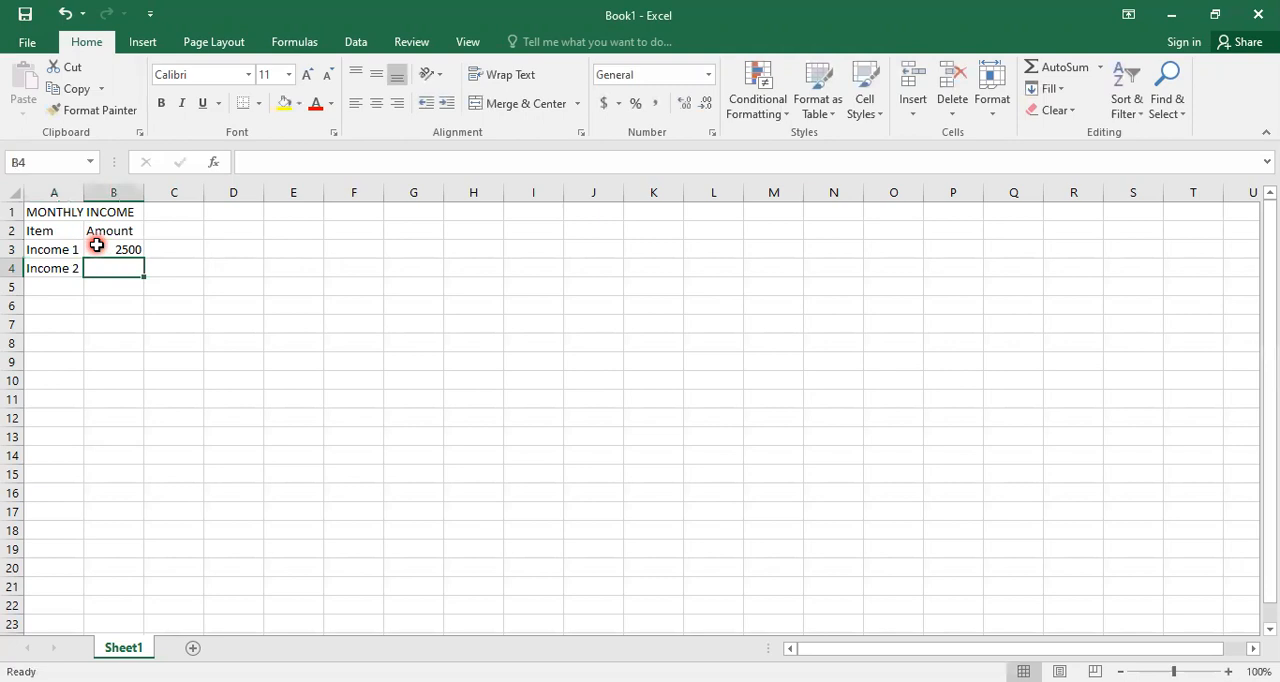
type("1000")
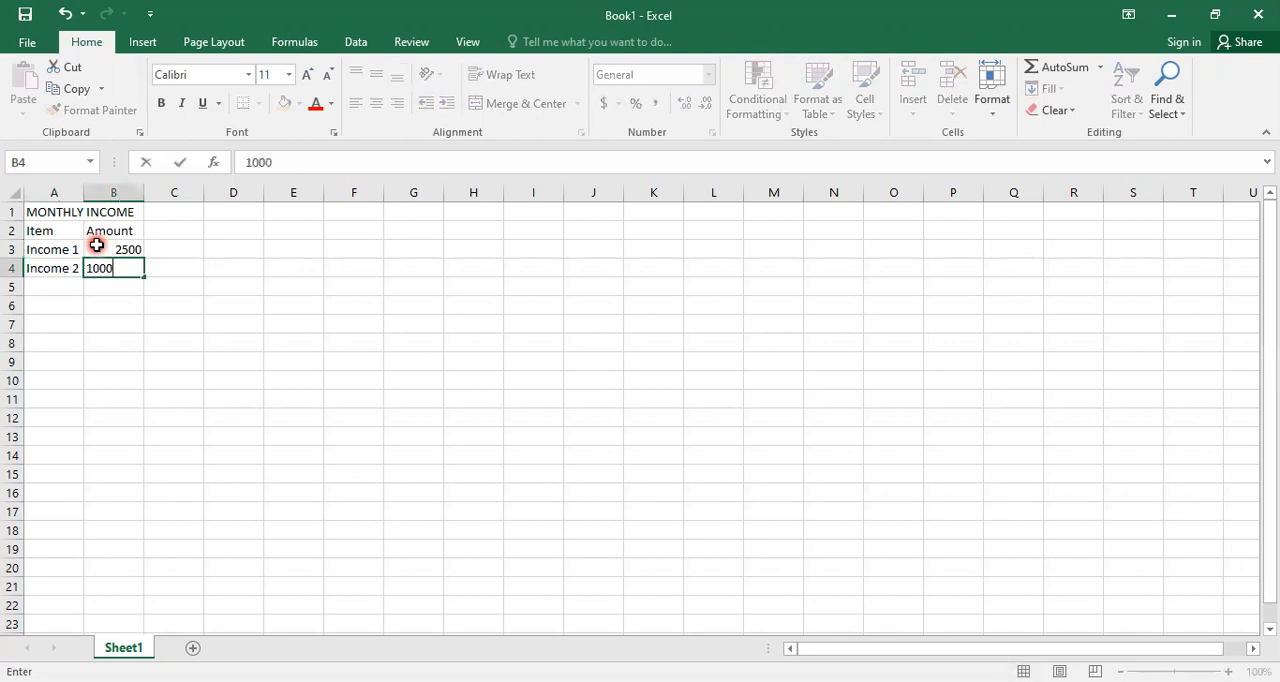
key("Return")
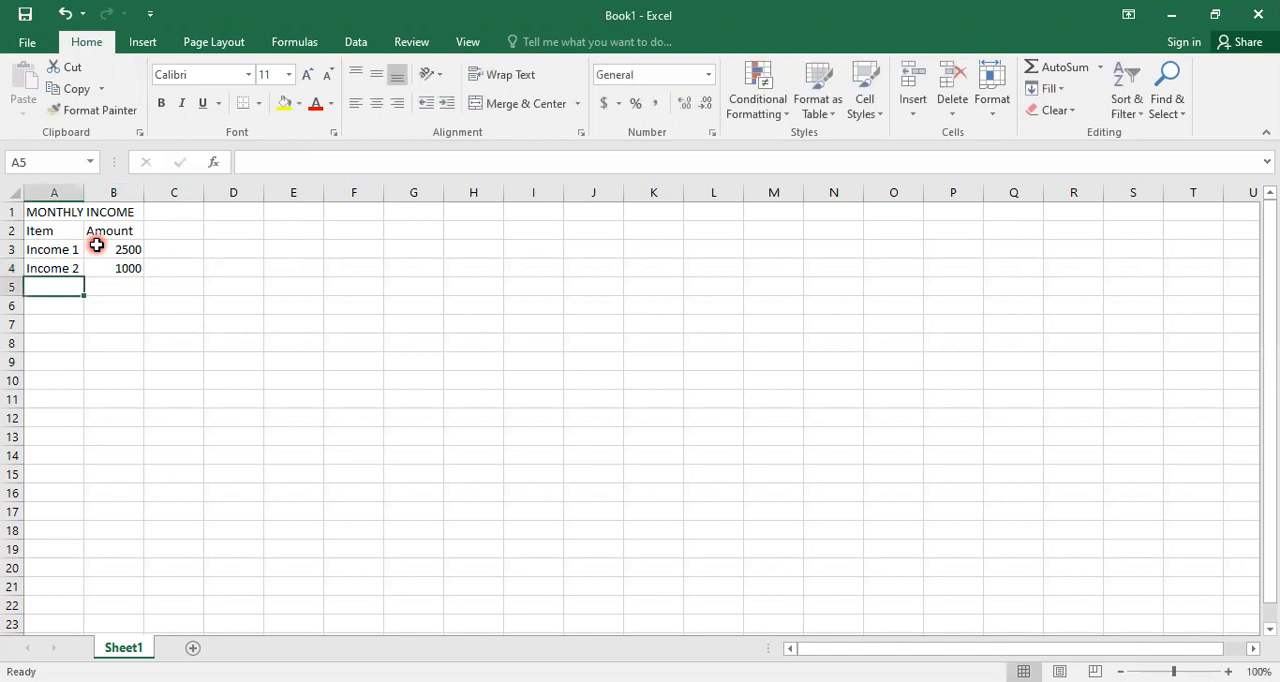
- Fill rows 5 and 6 with Income 3 at 250 and Other at 250
type("Inco")
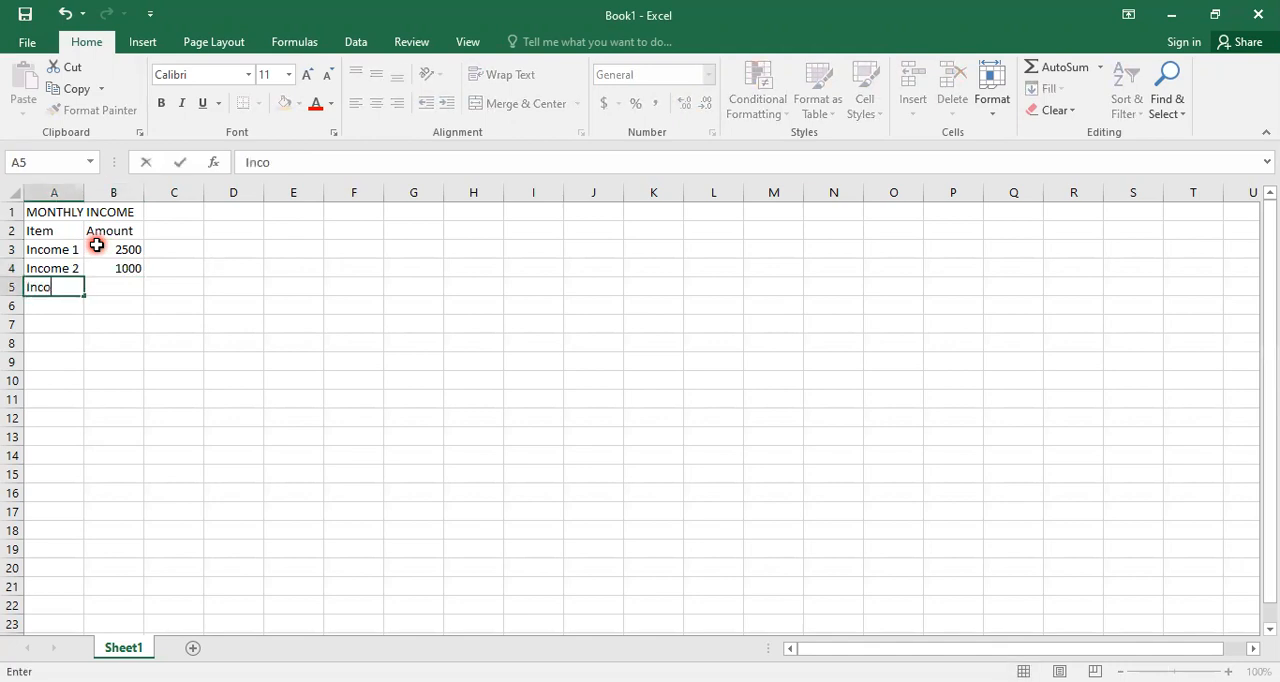
type("me 3")
key("Tab")
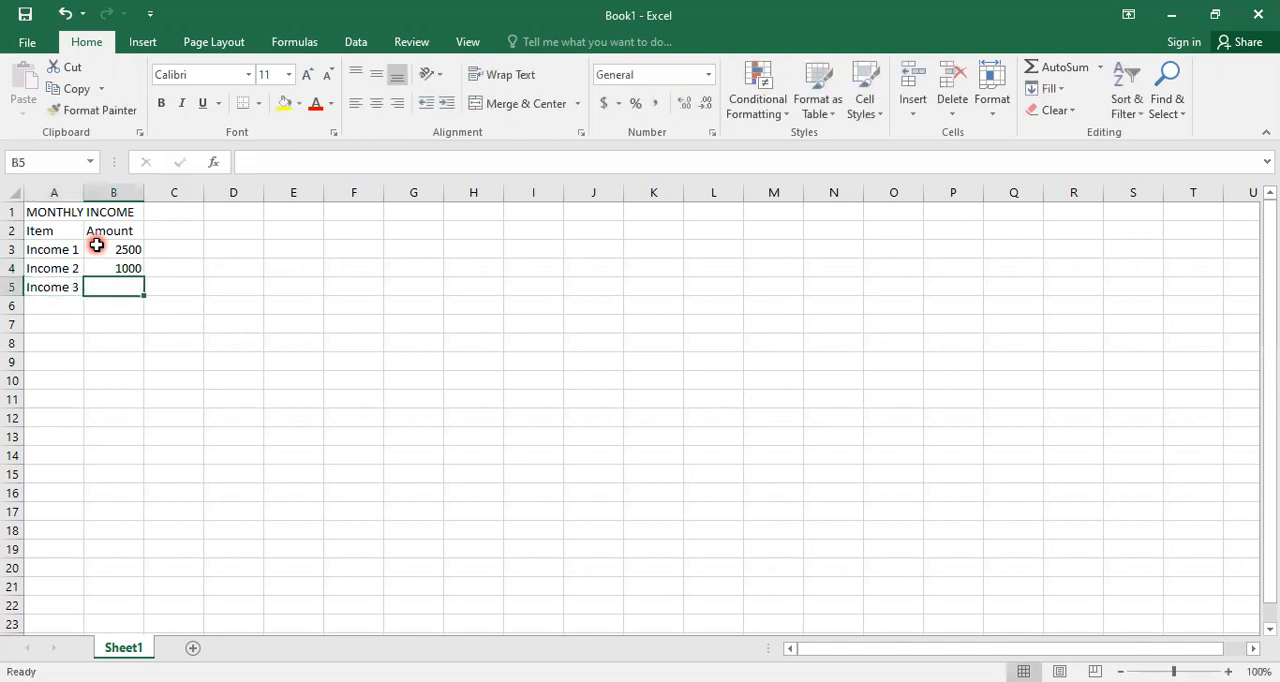
type("250")
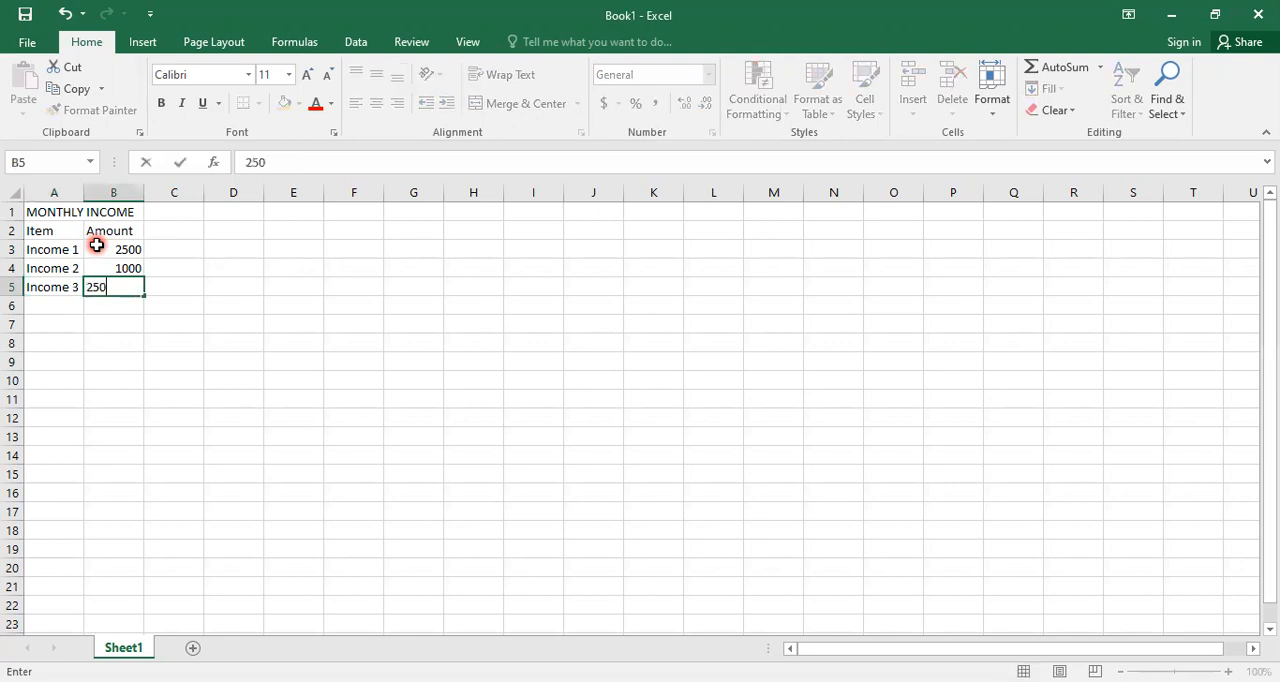
key("Return")
type("Other")
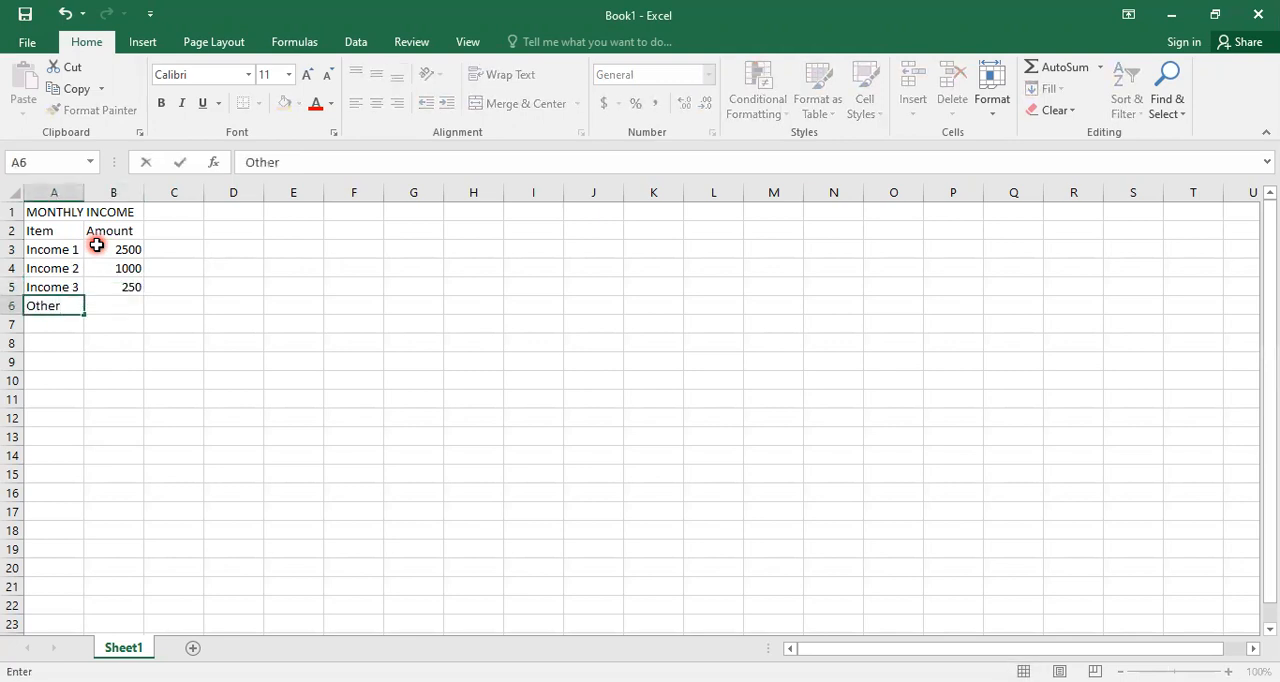
key("Tab")
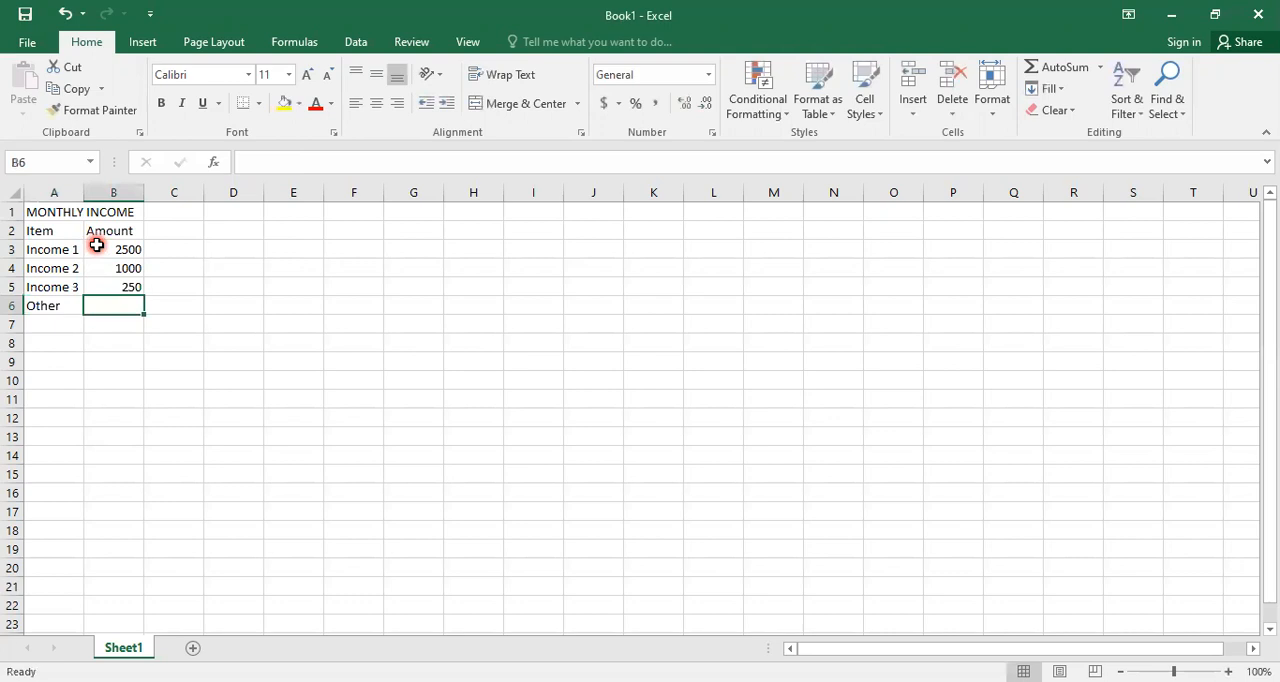
type("250")
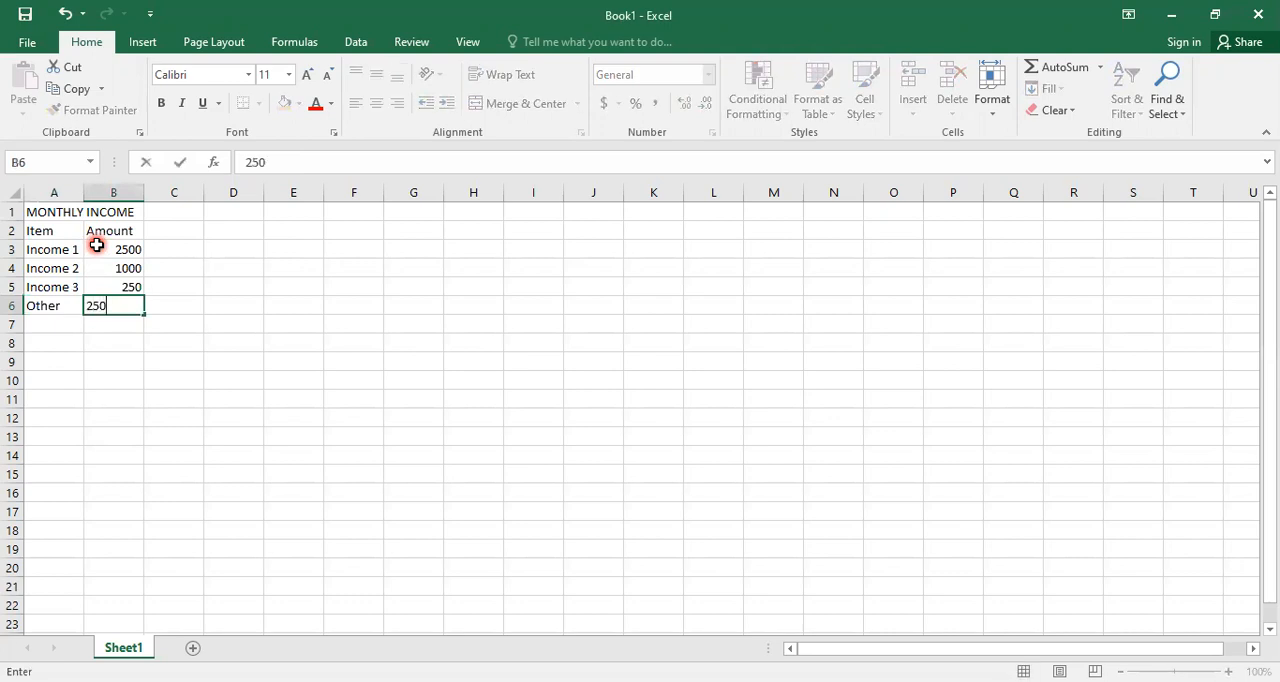
key("Return")
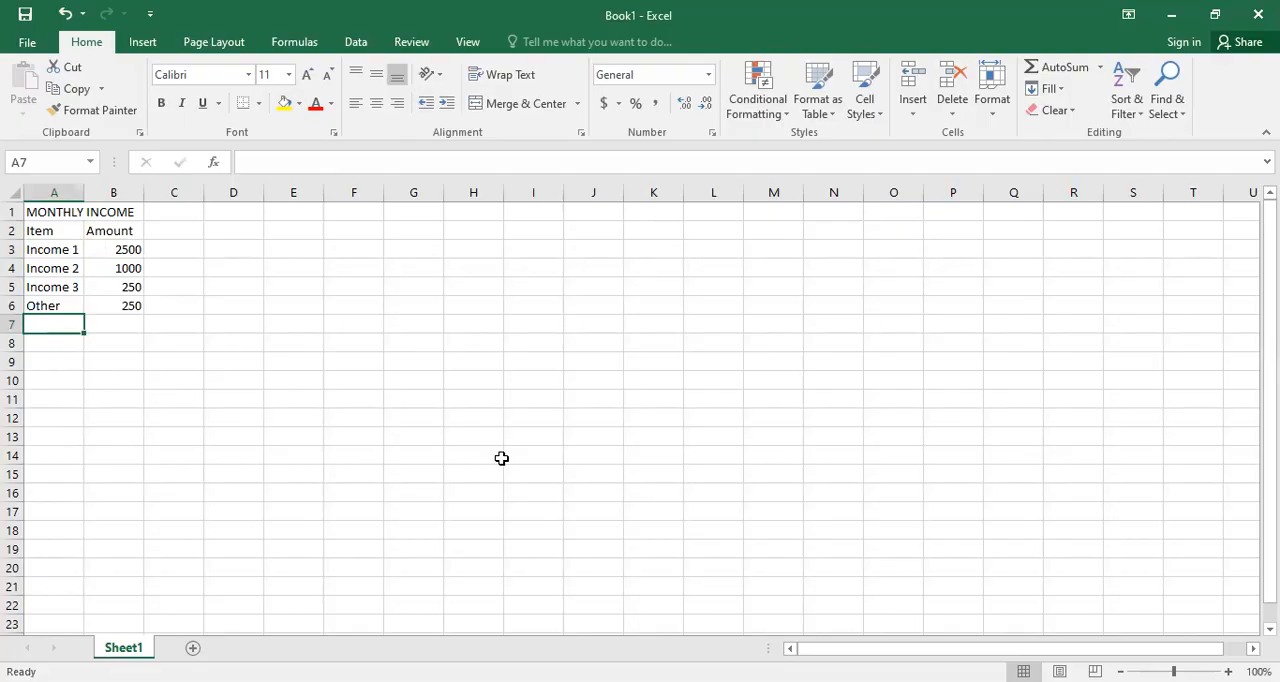
- Replace the label in A5 with Junoor's Income and autofit the width of column A
key("ctrl+Home")
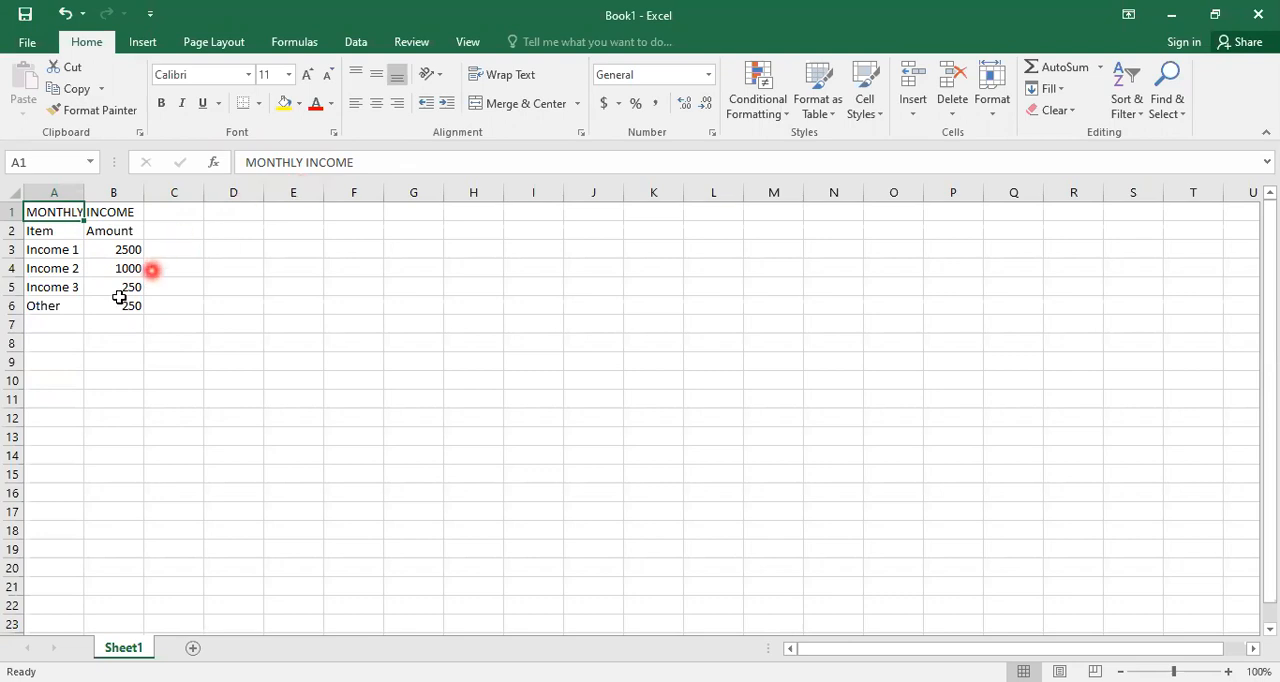
left_click(46, 289)
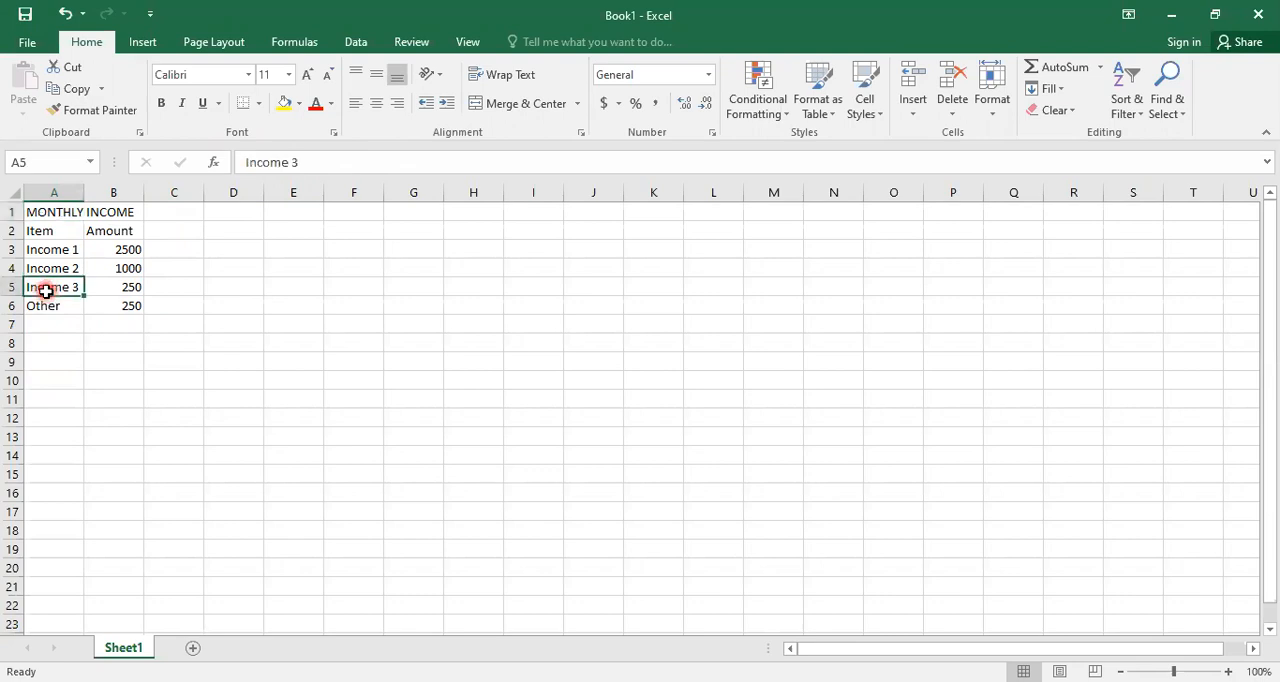
type("Junoor")
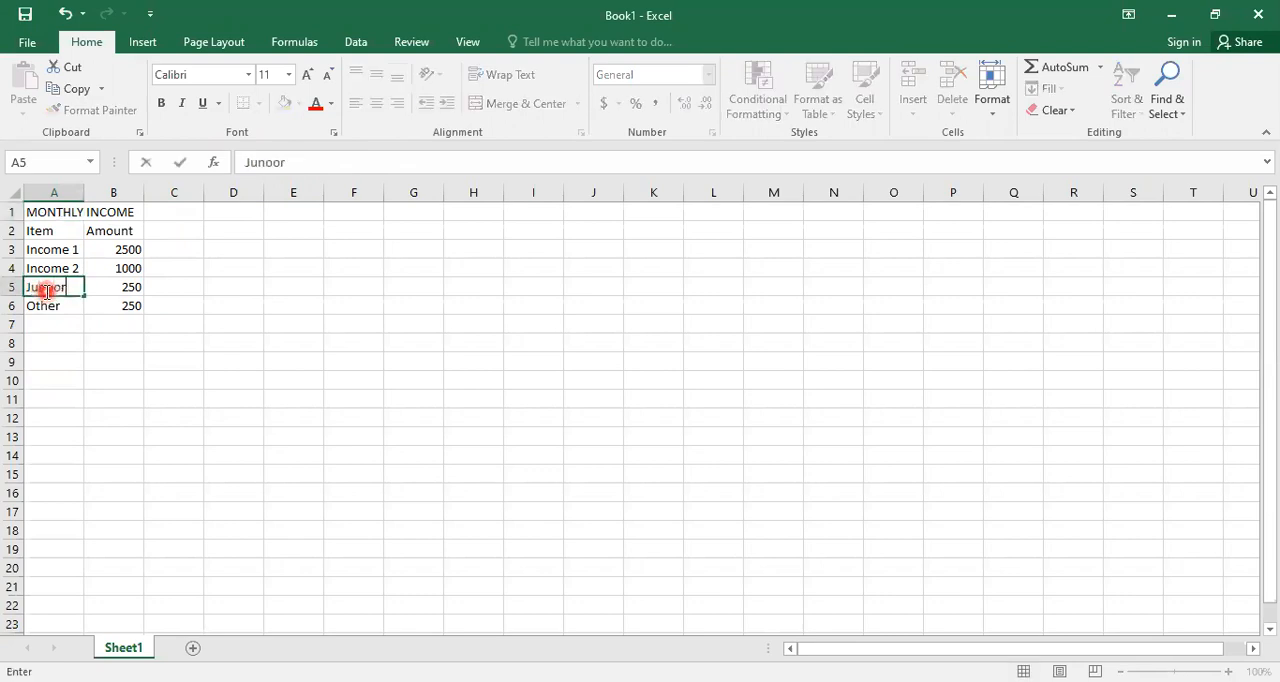
type("'s Income")
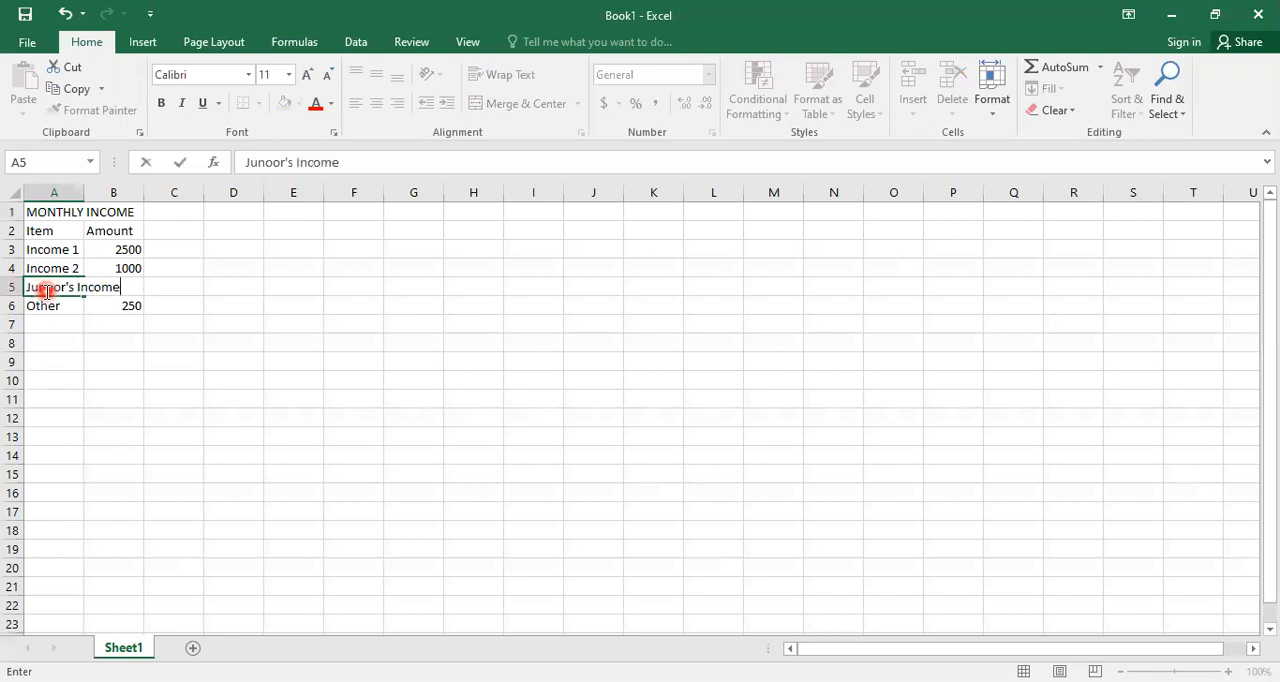
key("Return")
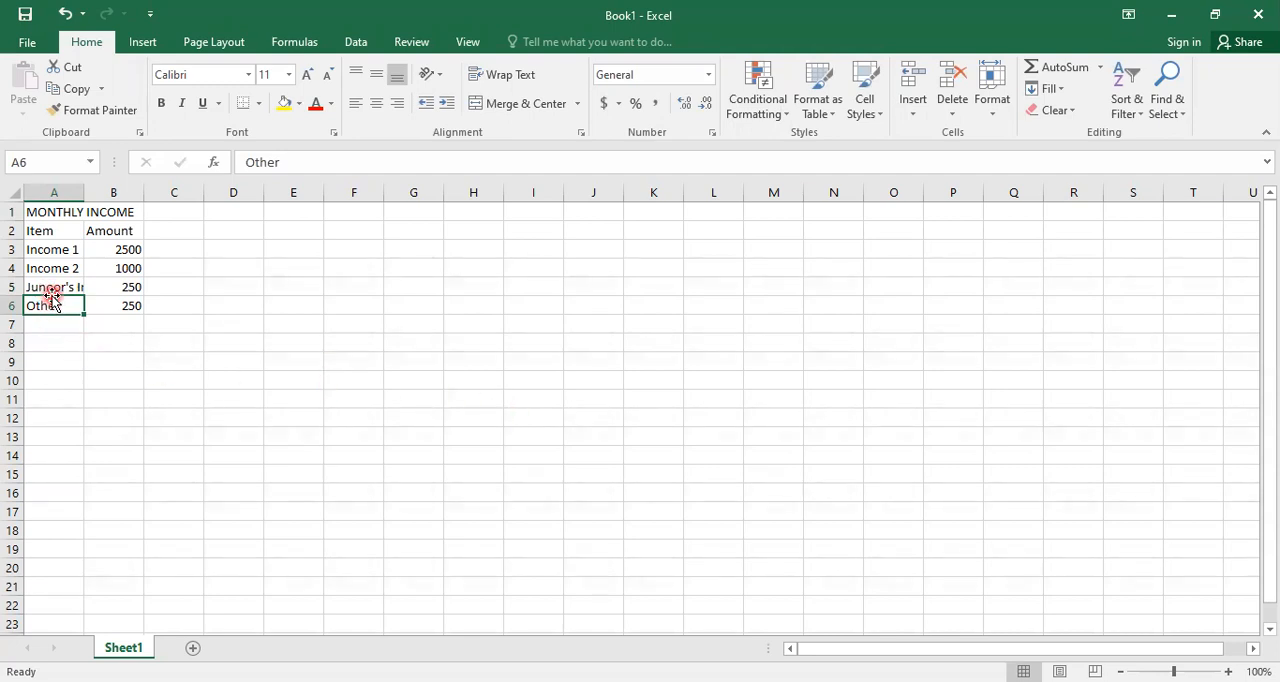
double_click(85, 190)
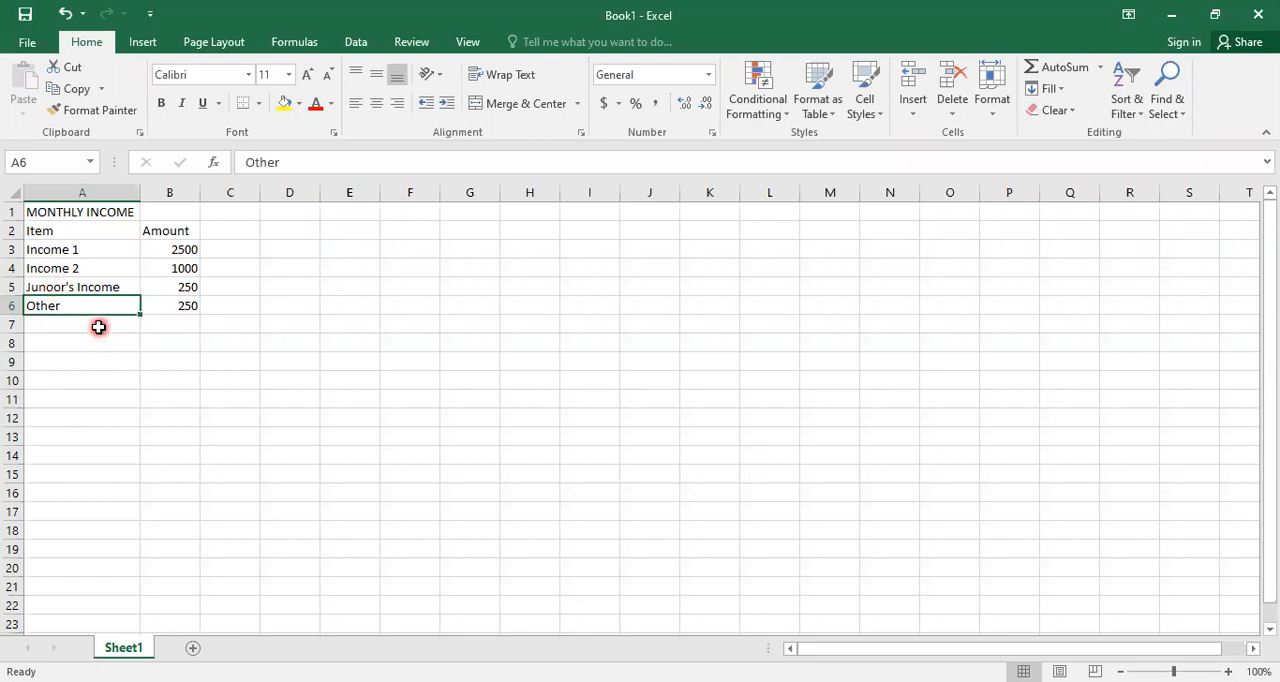
- Clear the label in cell A5 and delete the whole of row 5
left_click(46, 286)
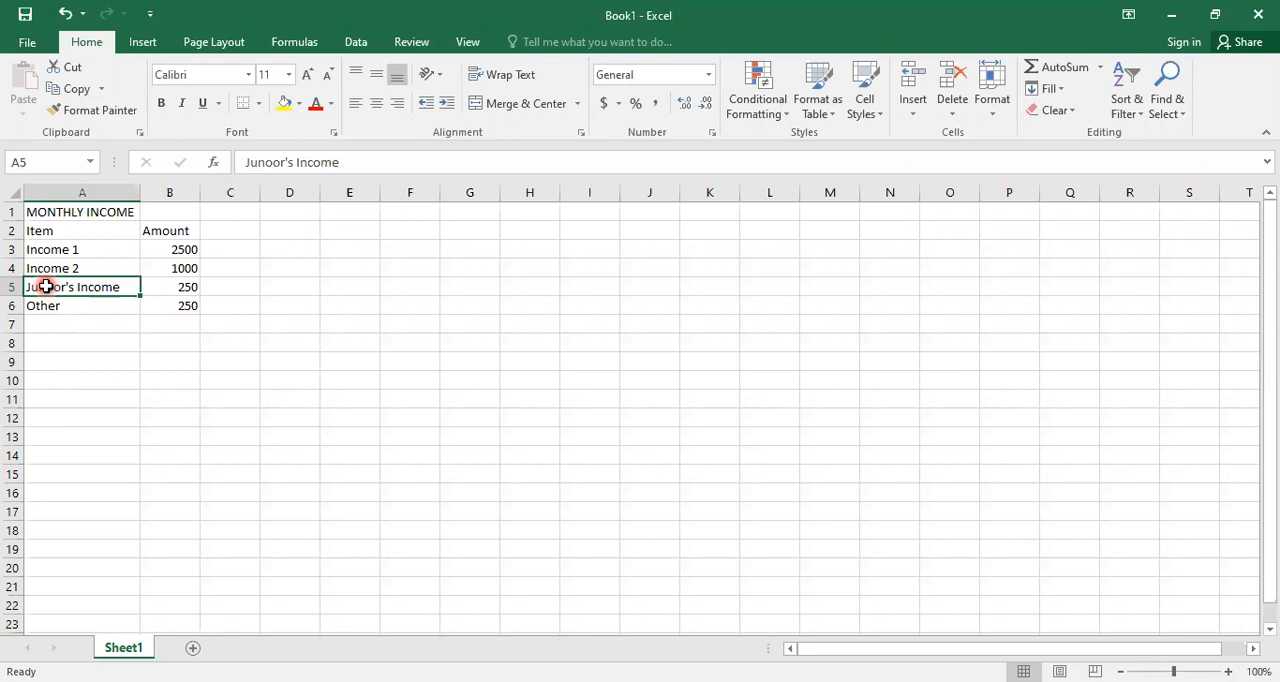
key("Delete")
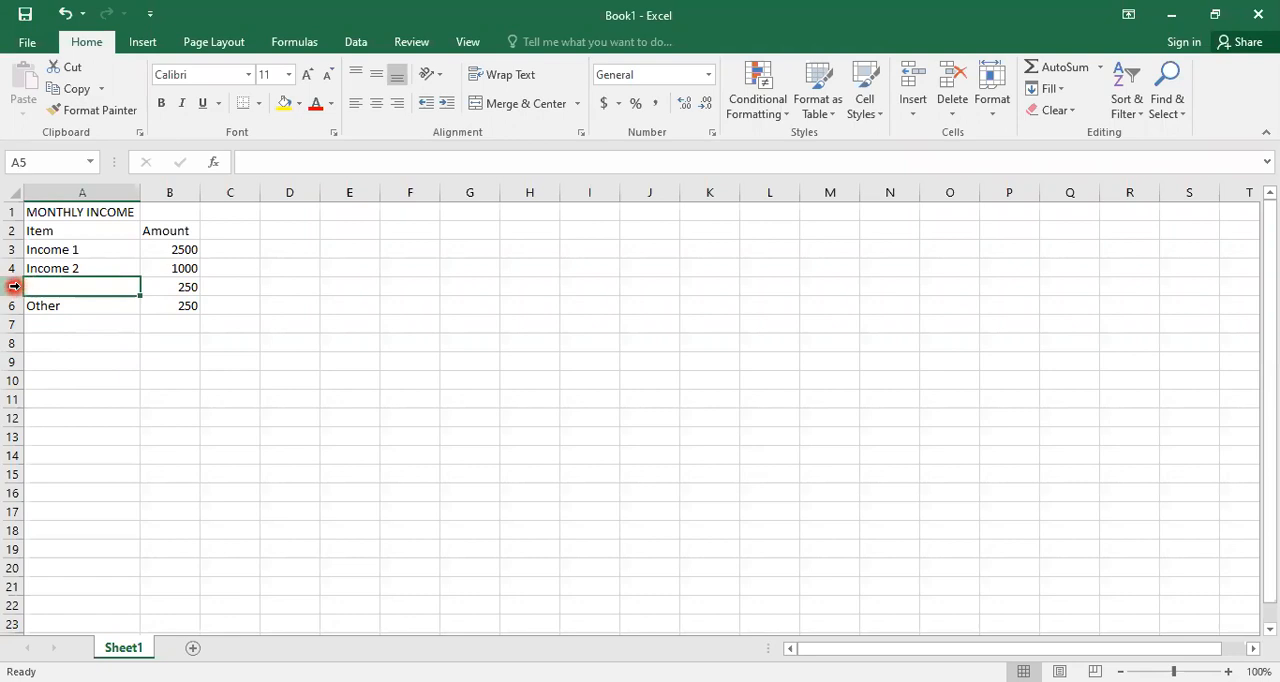
left_click(13, 286)
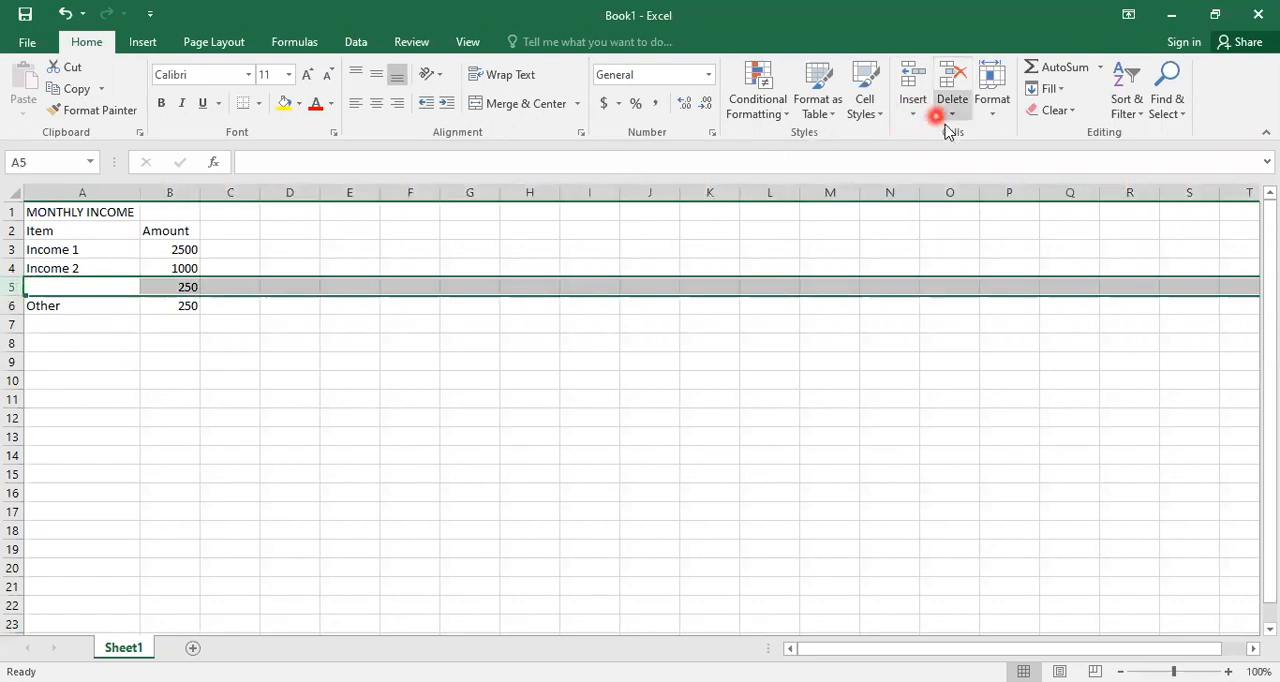
left_click(951, 90)
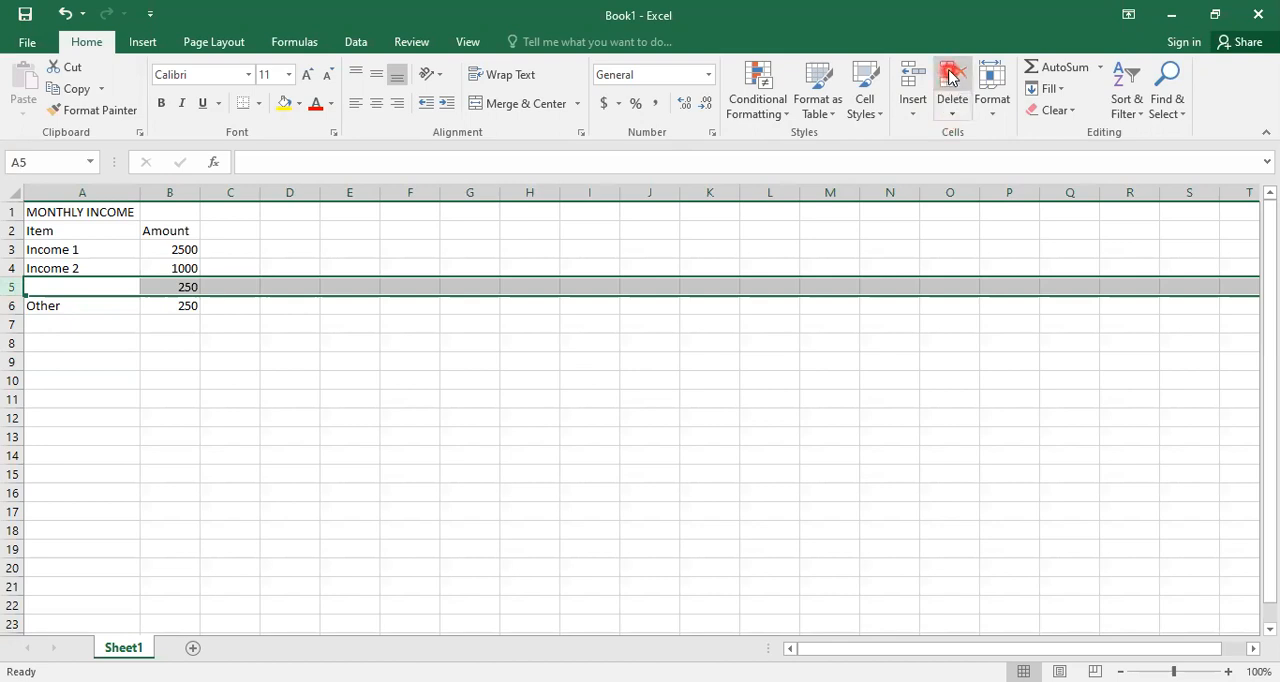
left_click(951, 78)
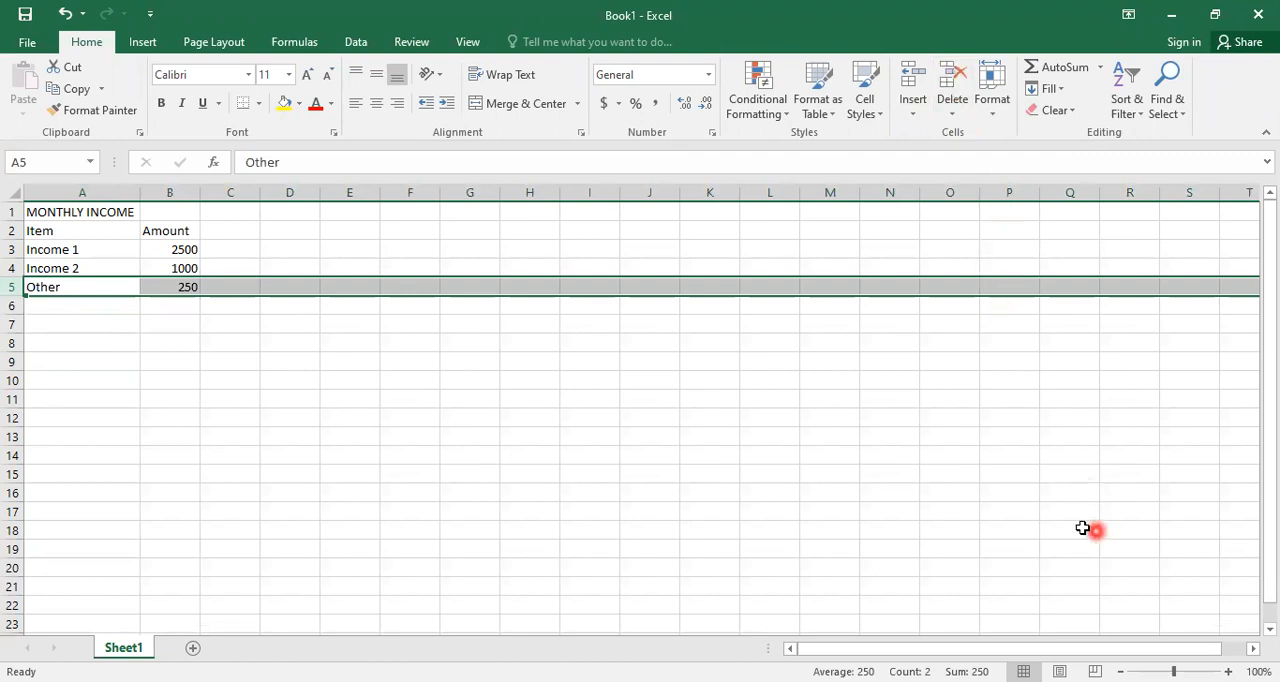
- Undo the deletion of row 5 and the clearing of cell A5, leaving A5 selected
left_click(66, 13)
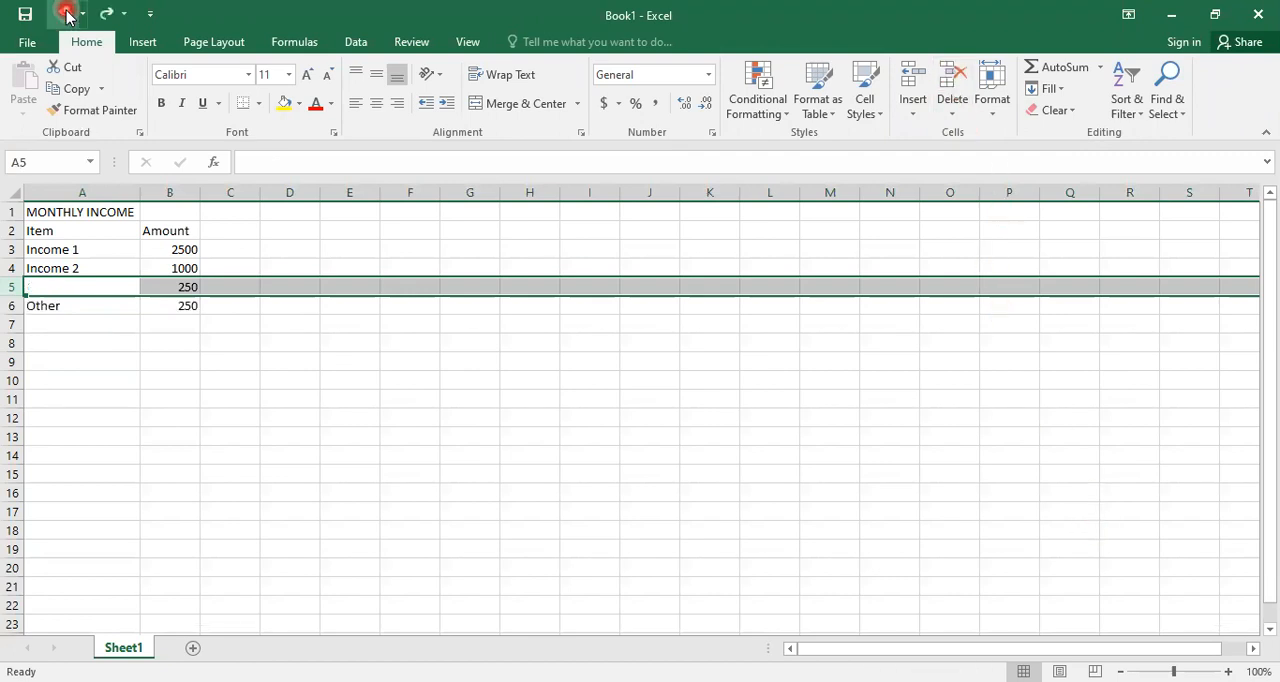
left_click(66, 13)
left_click(114, 280)
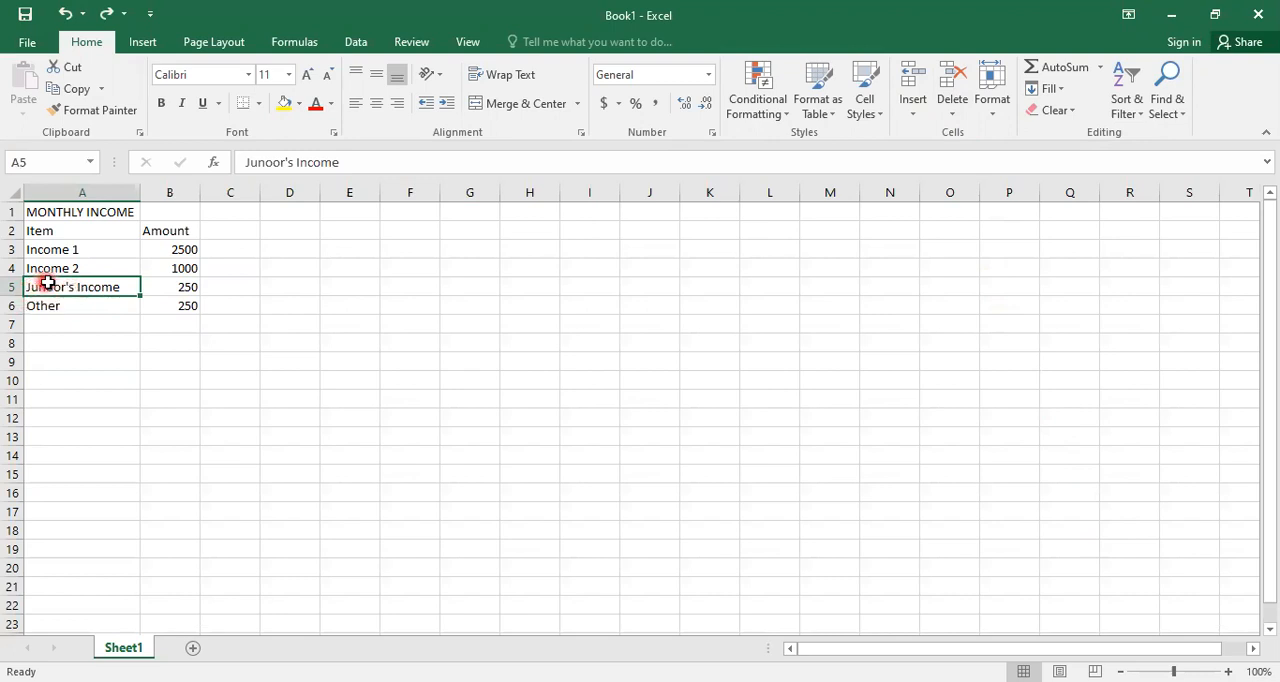
- Correct the misspelled label in cell A5 to Junior's Income
left_click(271, 162)
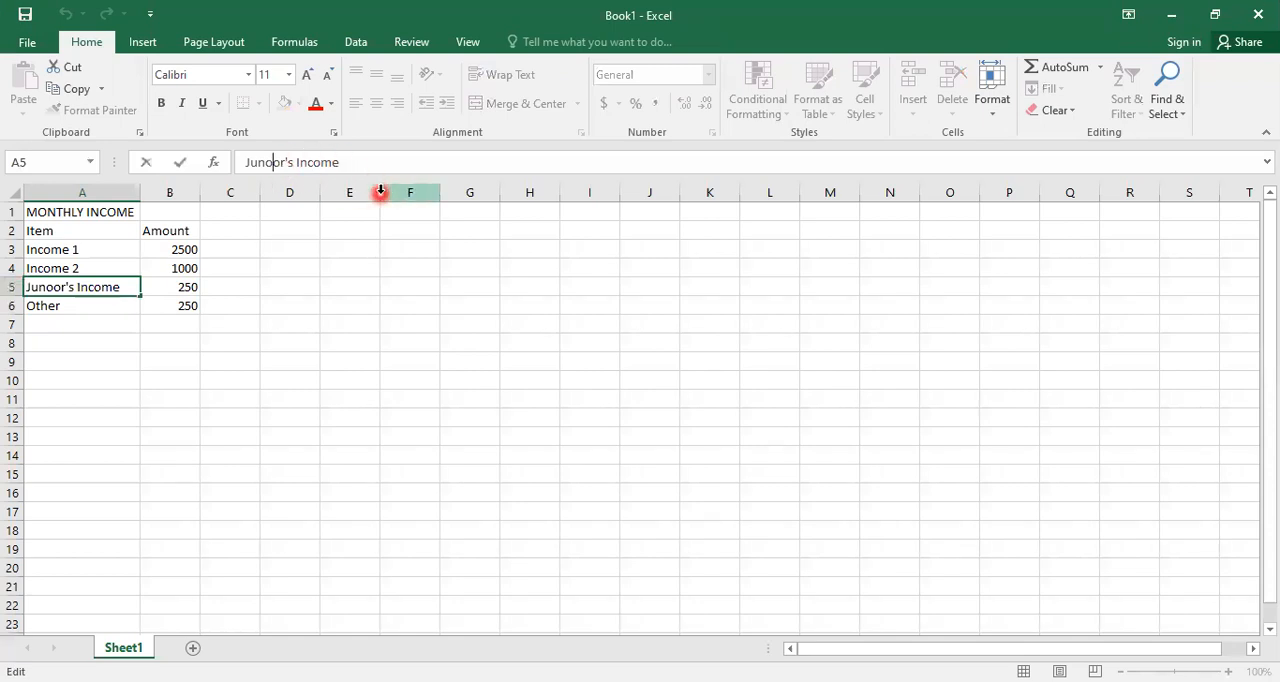
key("BackSpace")
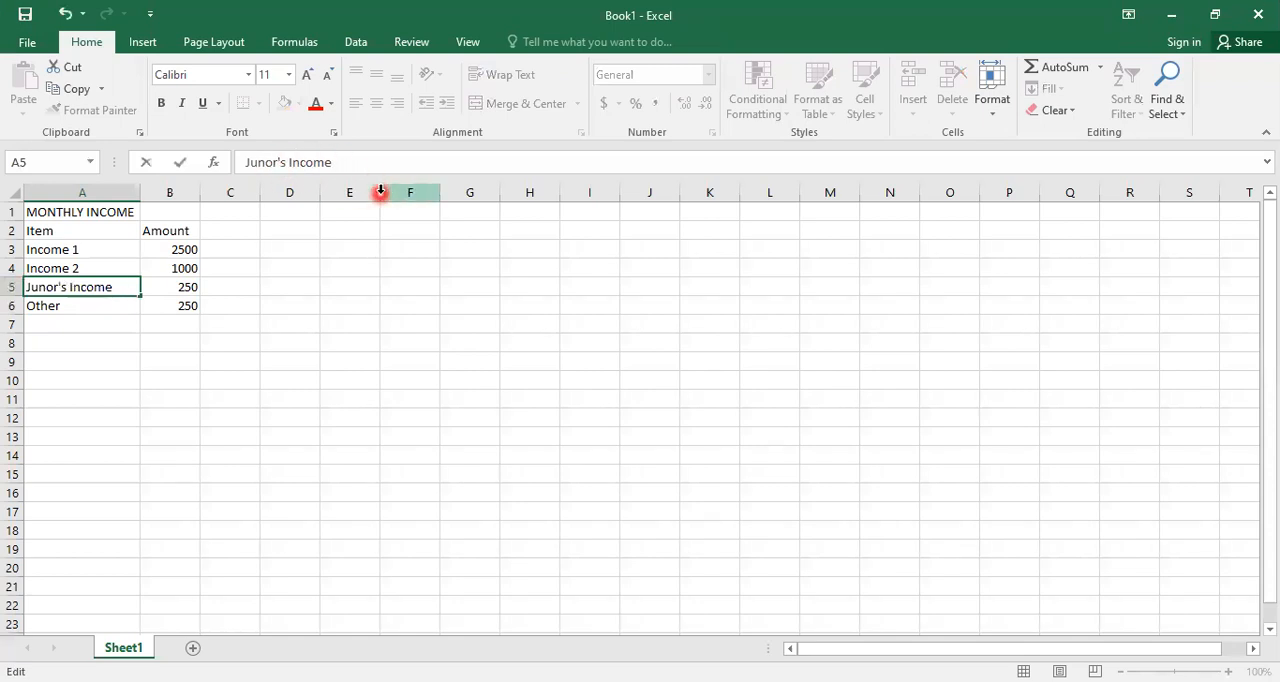
type("i")
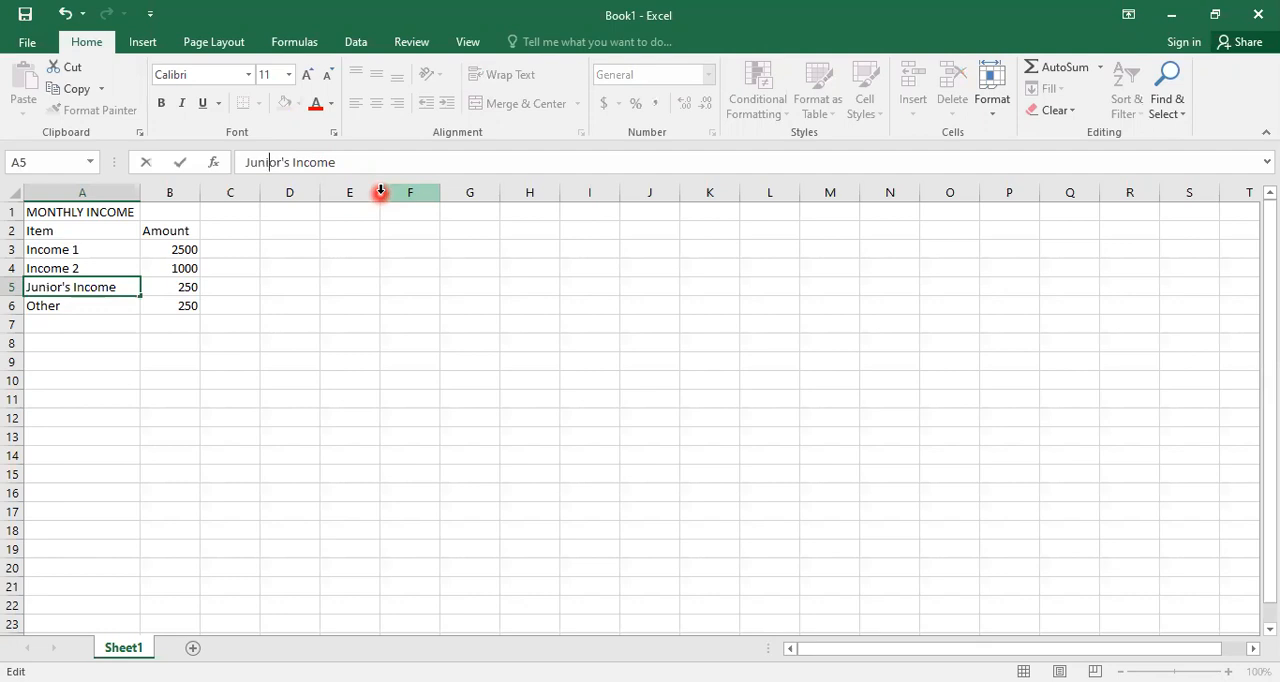
key("BackSpace")
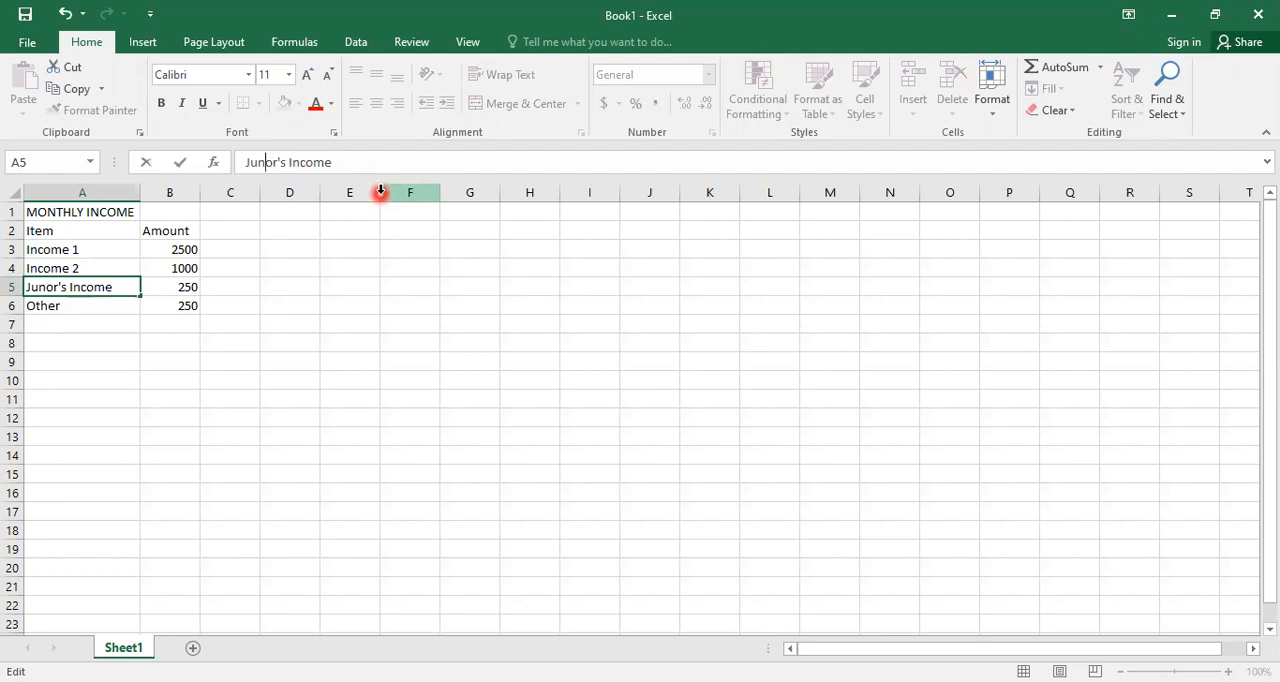
type("i")
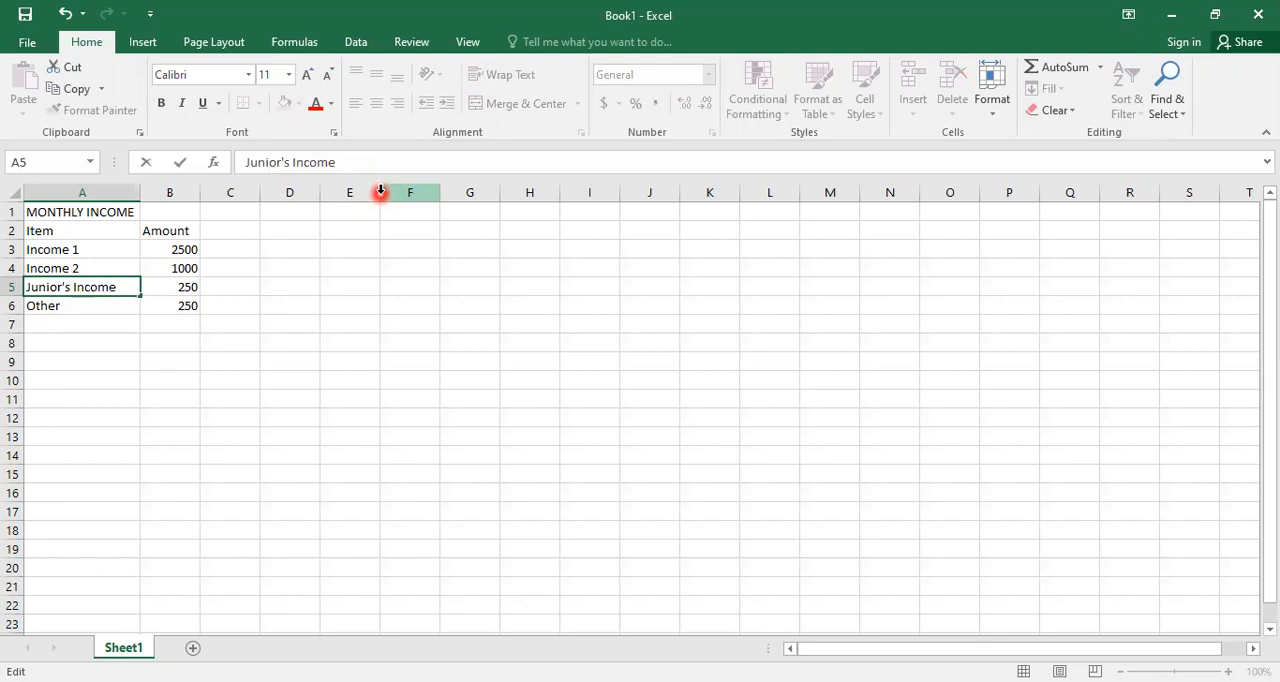
key("Tab")
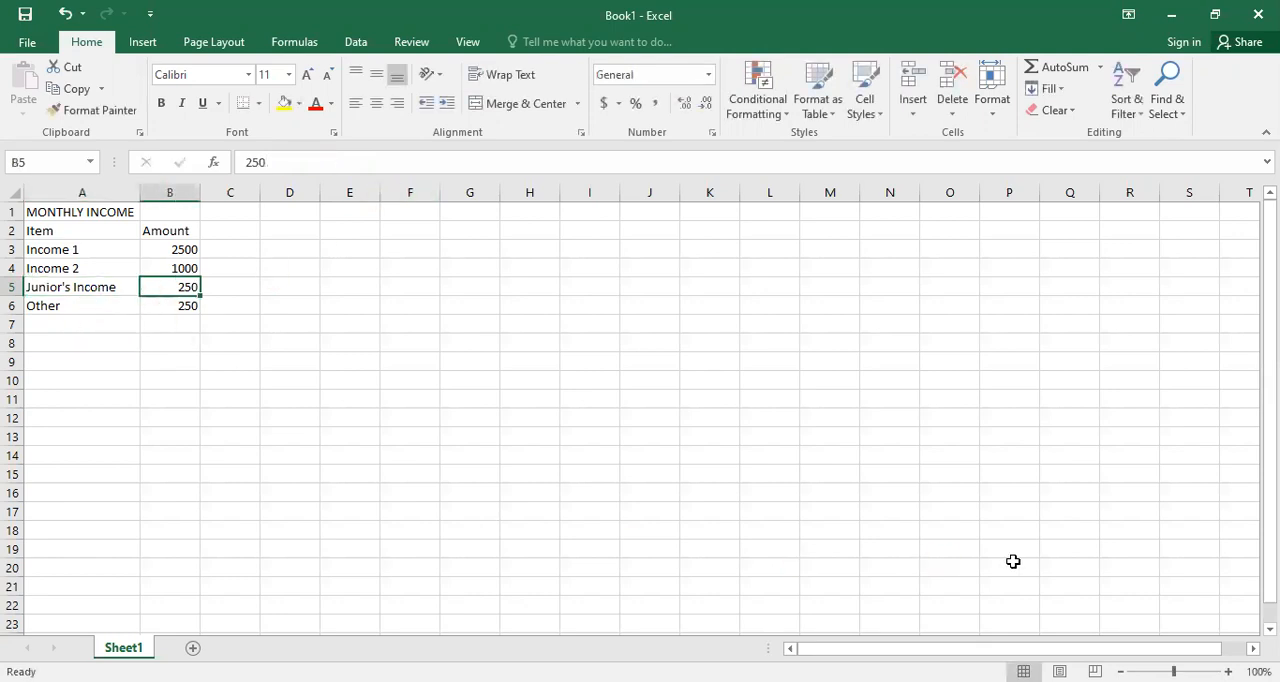
- Copy the income table in A1:B6 and paste it starting at cell D1, clearing the copy marquee when done
left_click(174, 290)
left_click_drag(48, 212, 188, 305)
left_click(70, 90)
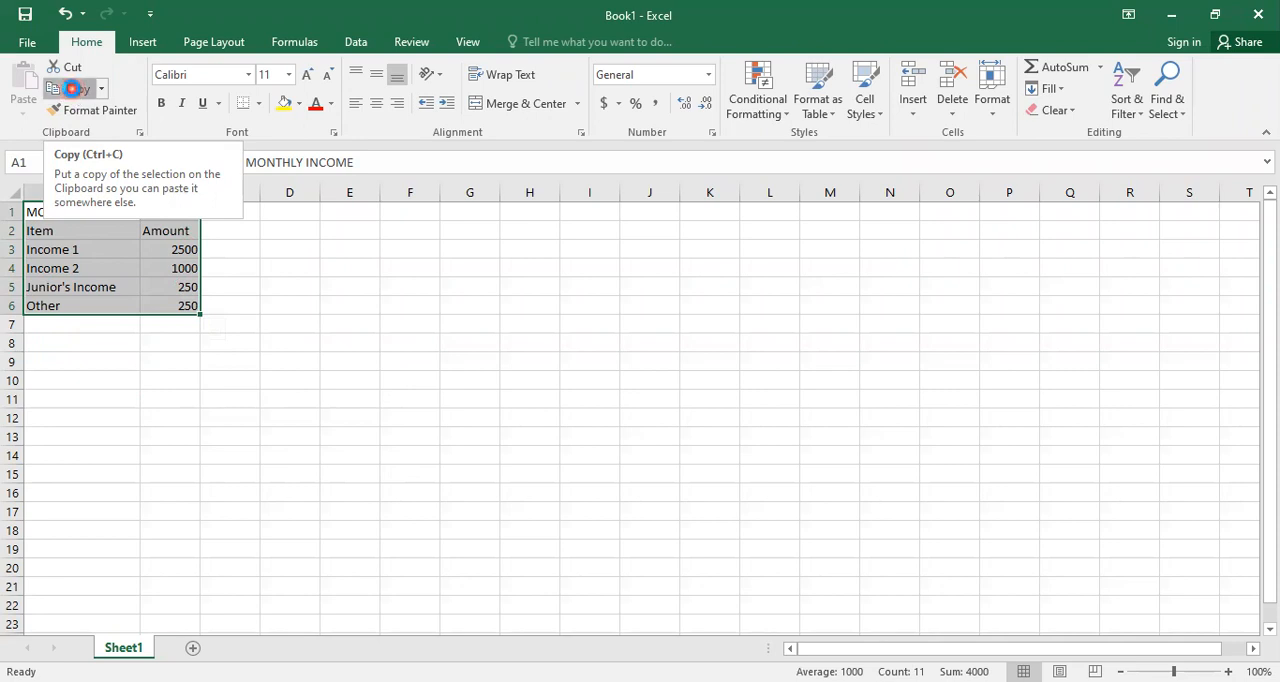
left_click(73, 92)
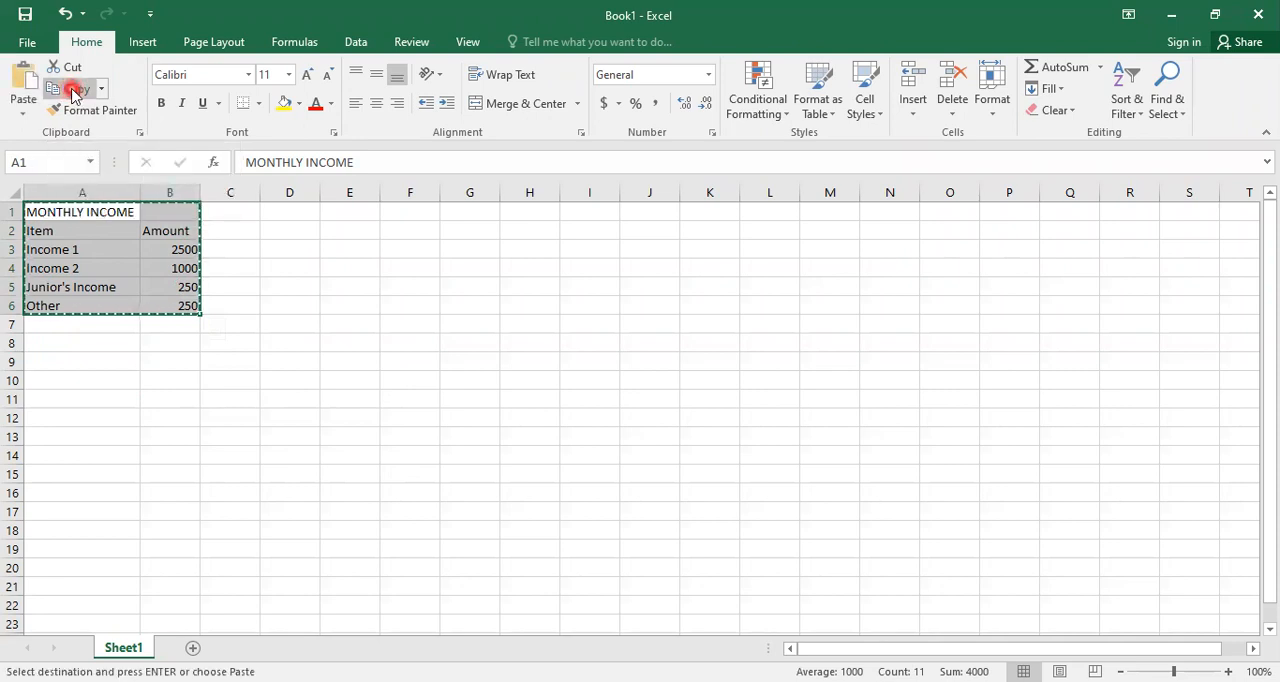
left_click(295, 214)
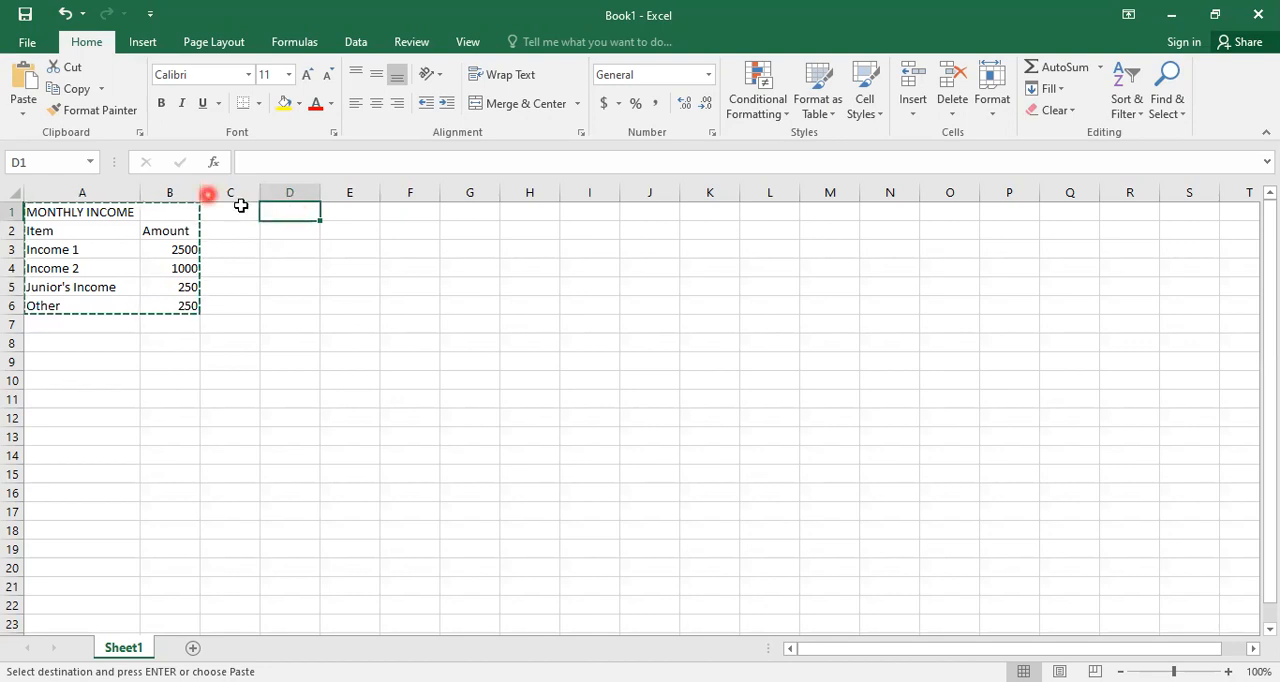
left_click(22, 84)
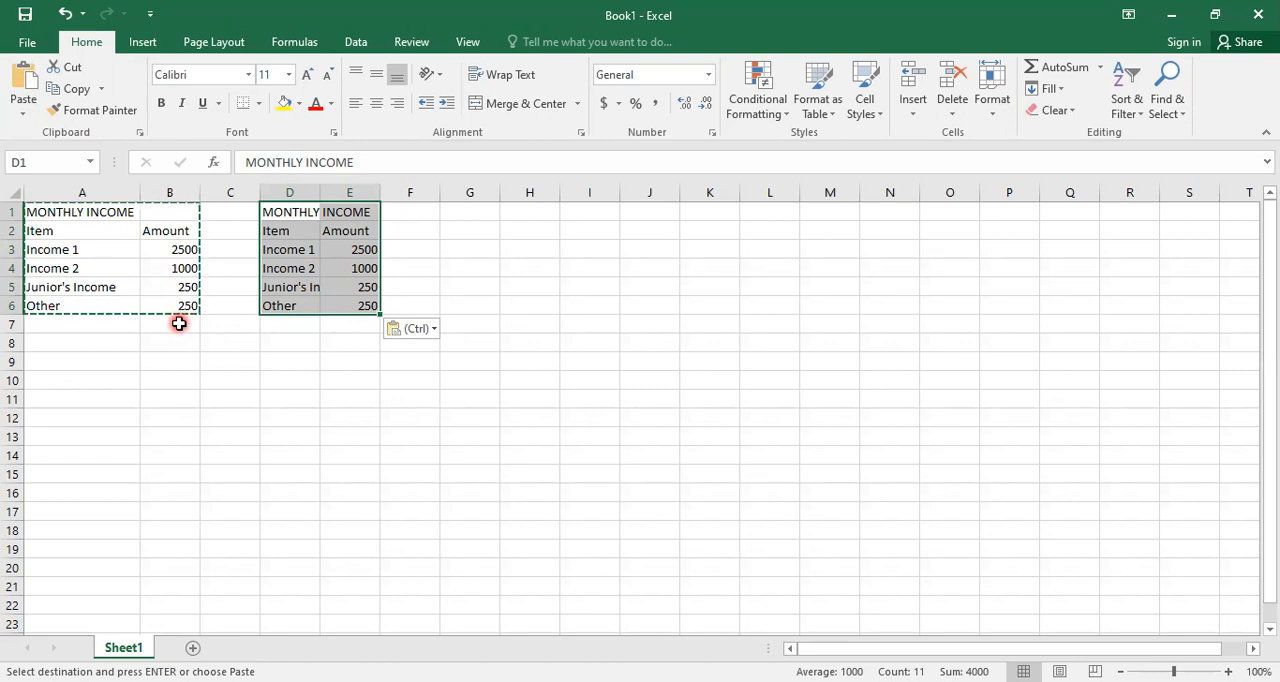
key("Escape")
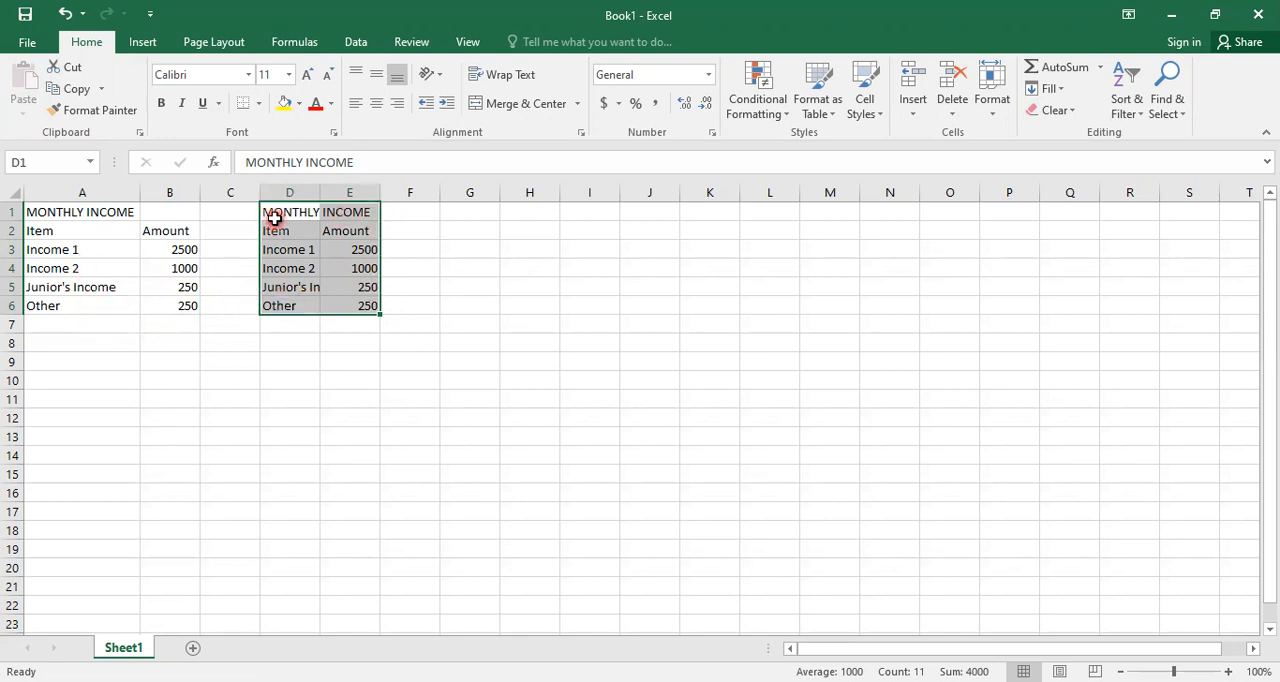
- Cut the pasted table in D1:E6 and move it so it starts at cell G1
left_click(60, 70)
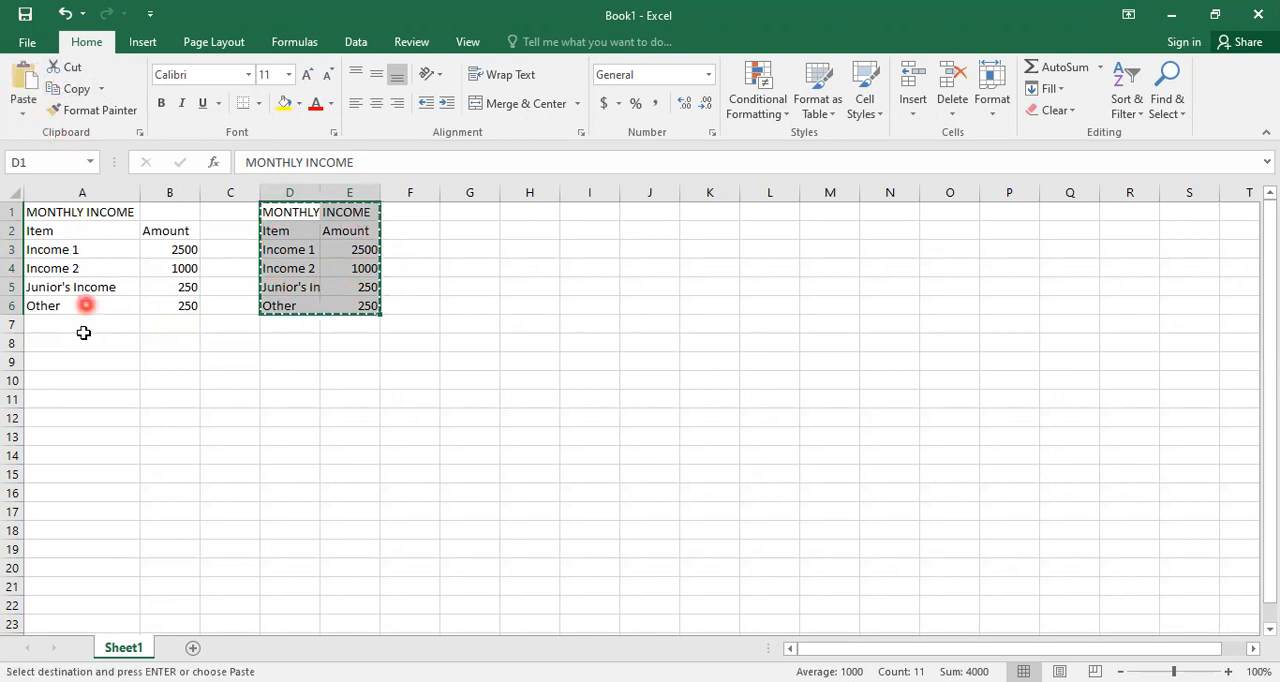
left_click(479, 213)
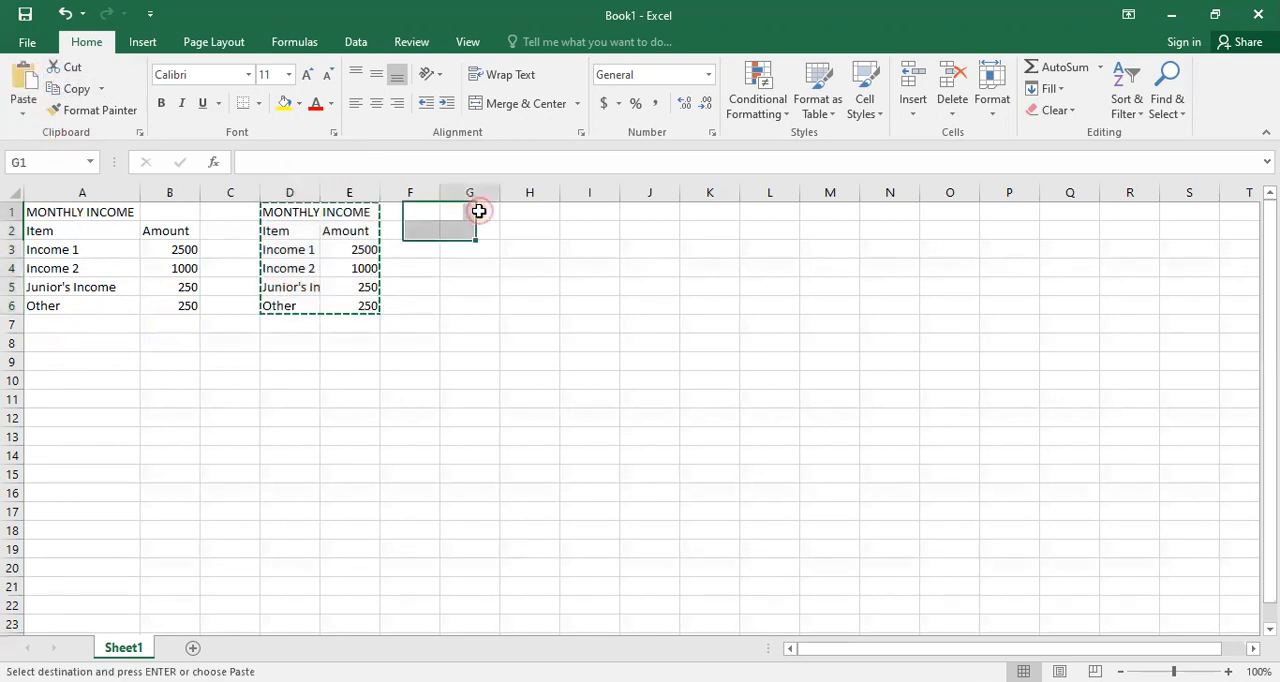
left_click(24, 76)
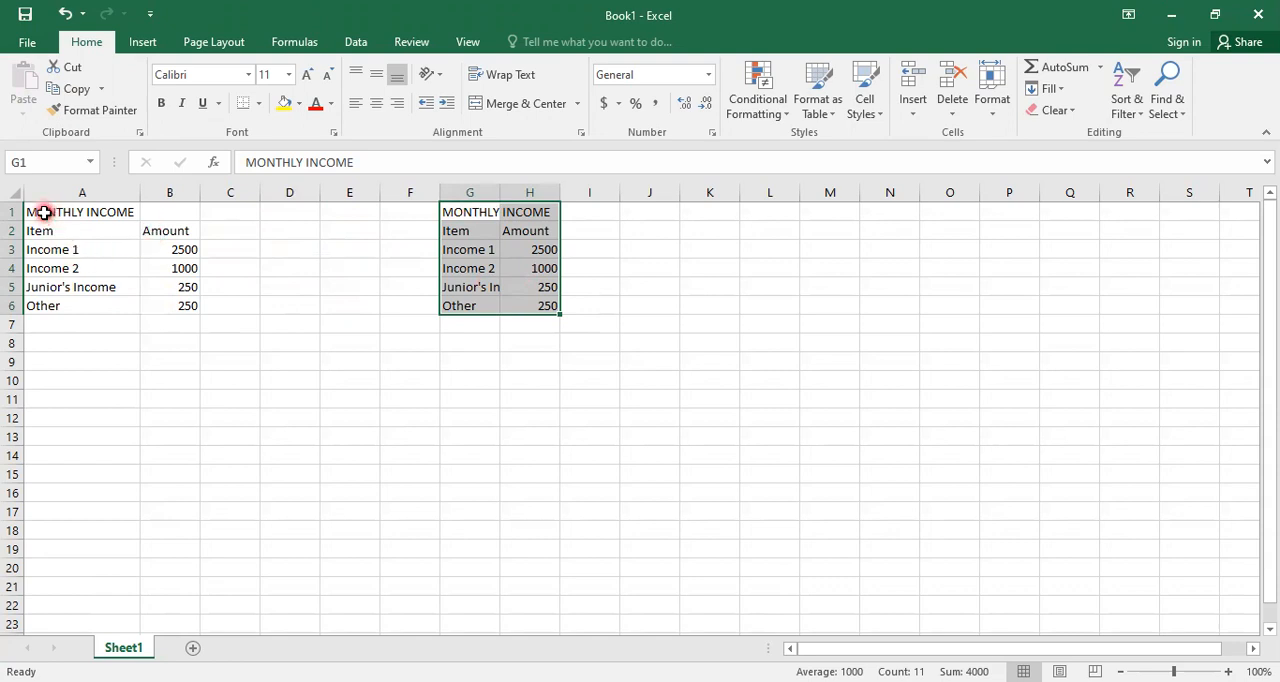
- Copy the original table in A1:B6 and paste it transposed starting at cell A9, clearing the copy marquee when done
left_click_drag(45, 216, 165, 307)
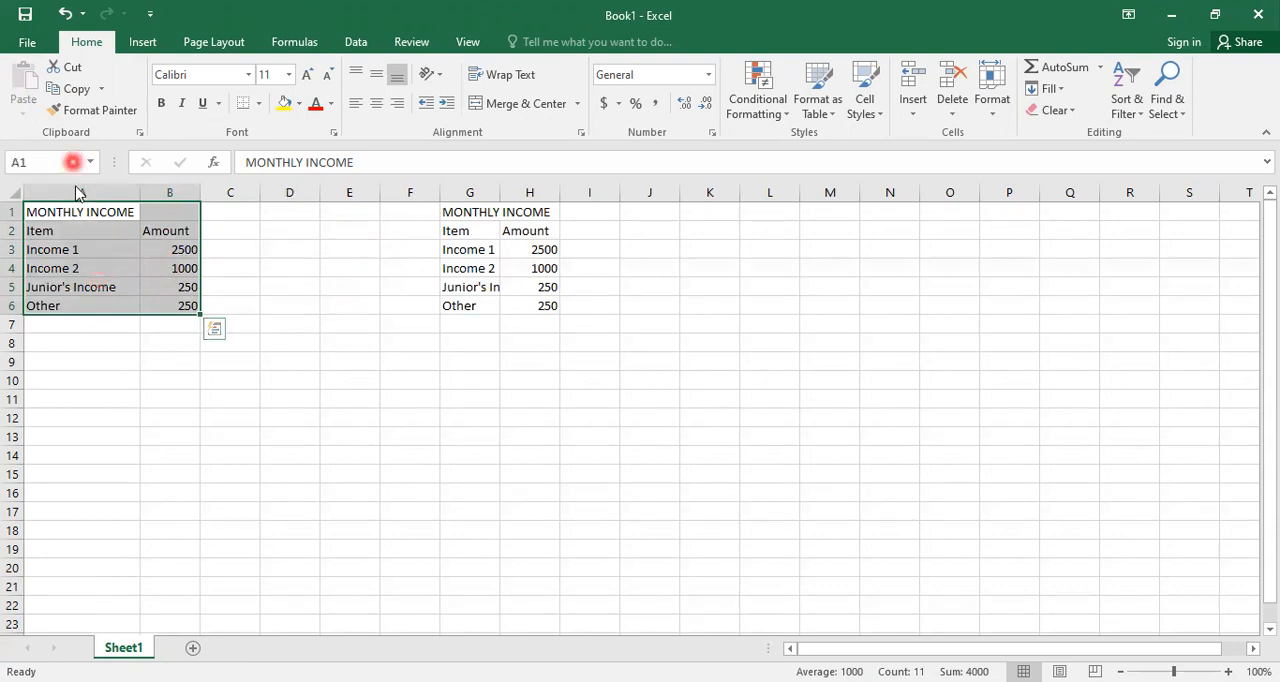
left_click(62, 92)
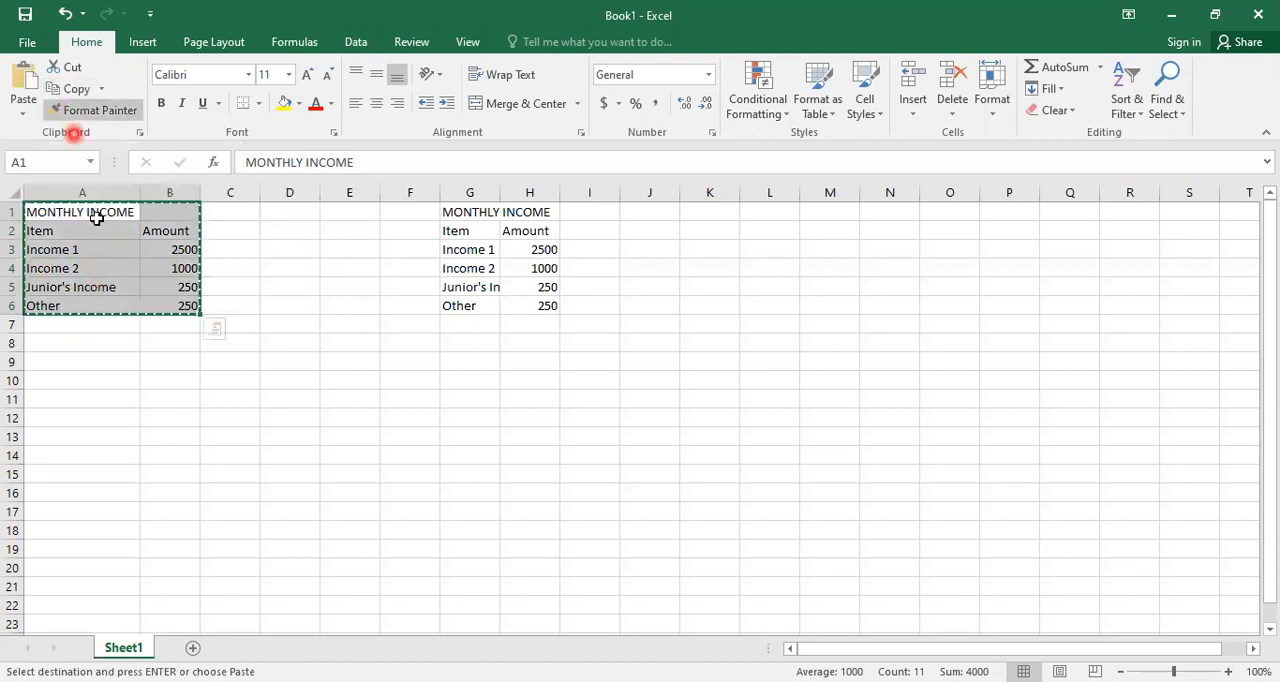
left_click(75, 363)
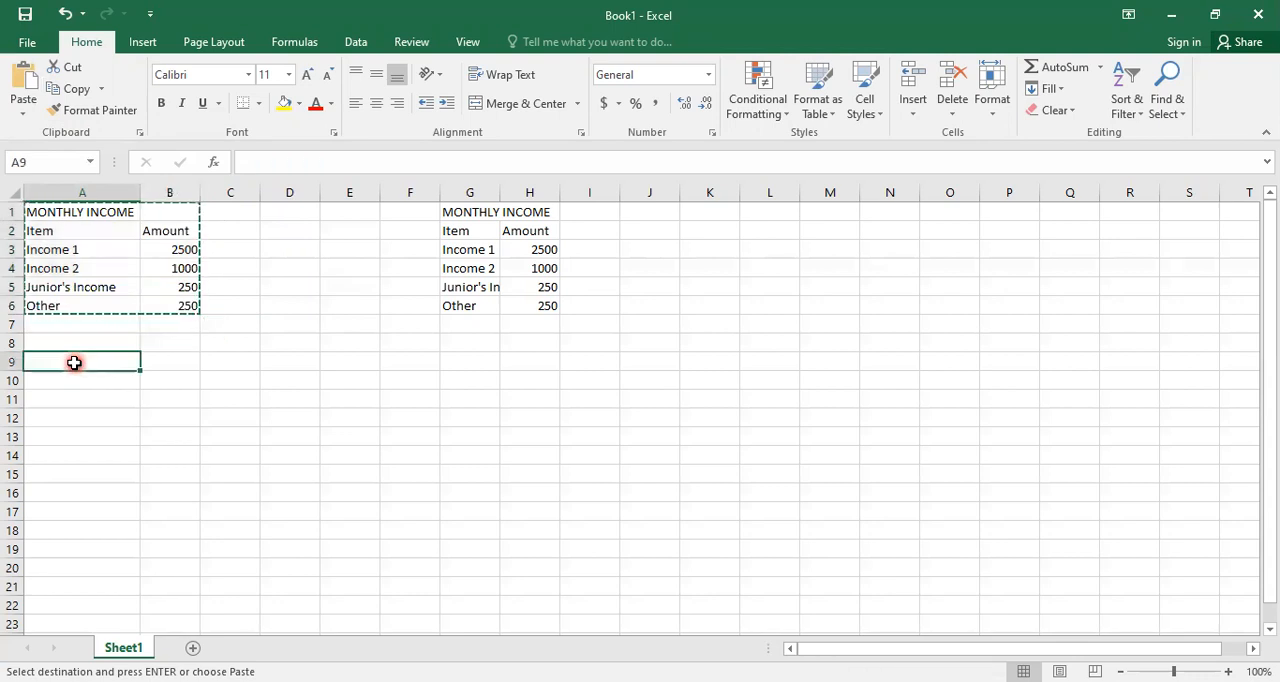
left_click(23, 118)
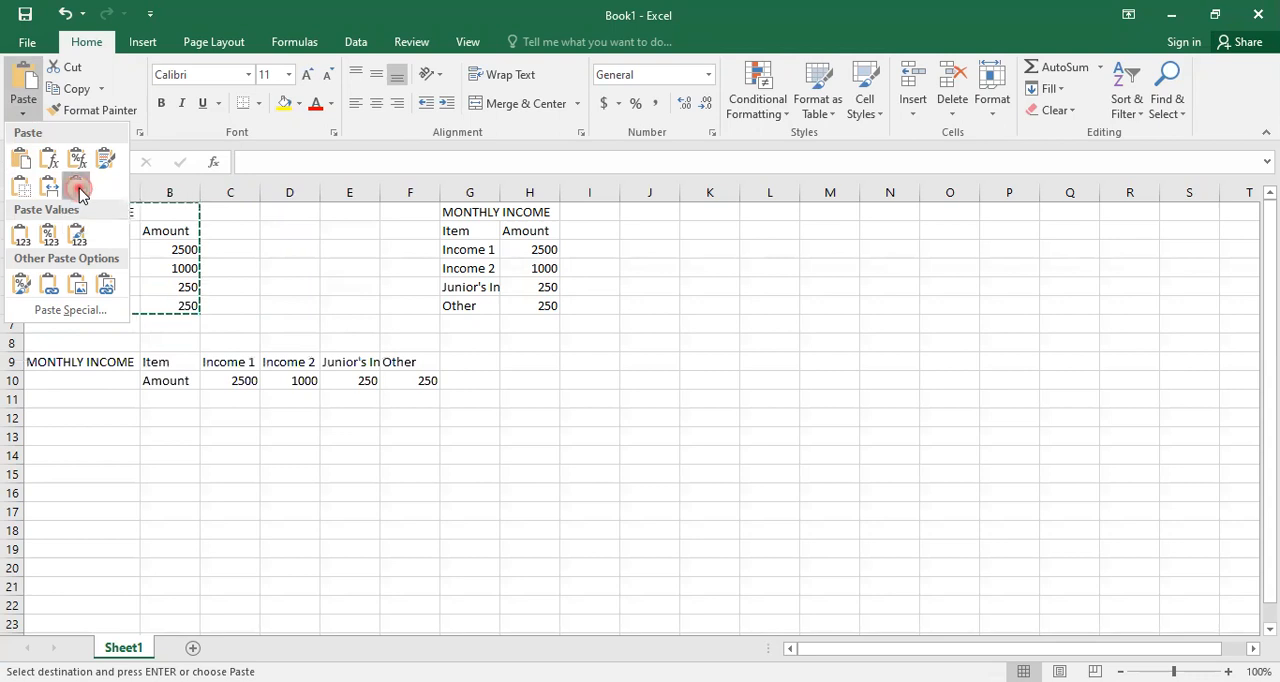
left_click(78, 186)
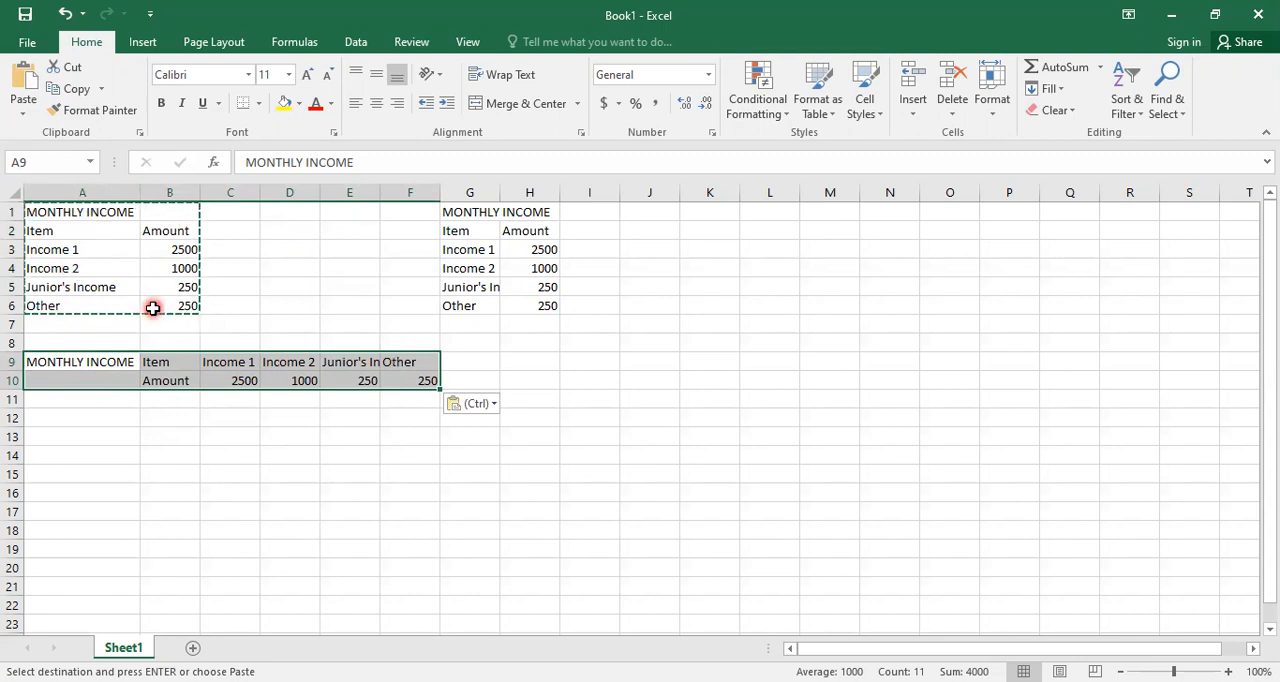
key("Escape")
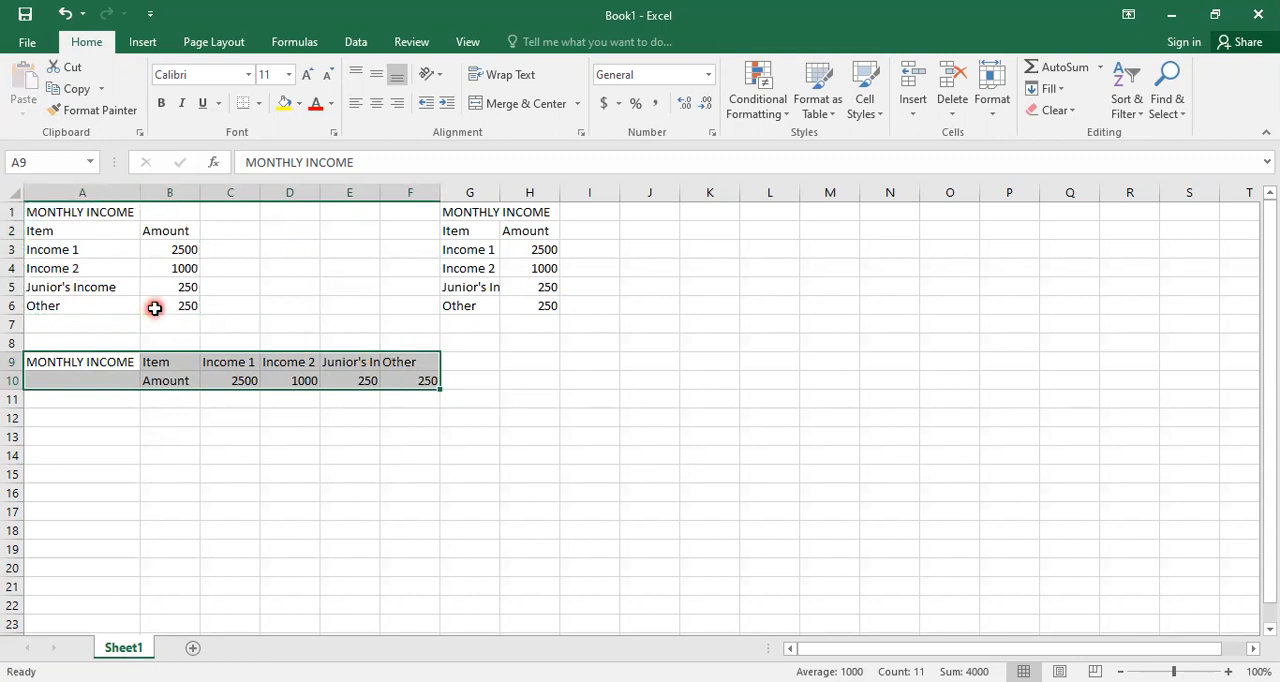